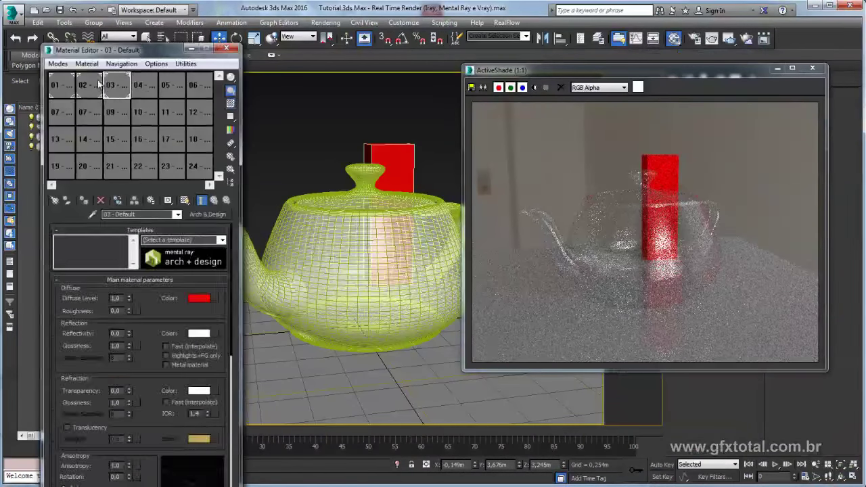
Step: Give the teapot material a cyan diffuse colour and 0.76 transparency
left_click_drag(126, 282, 196, 414)
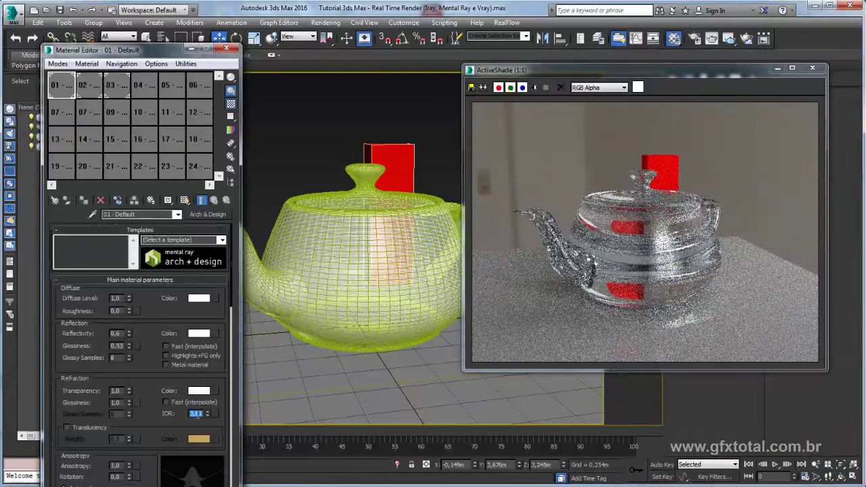
left_click(199, 298)
left_click_drag(218, 148, 264, 101)
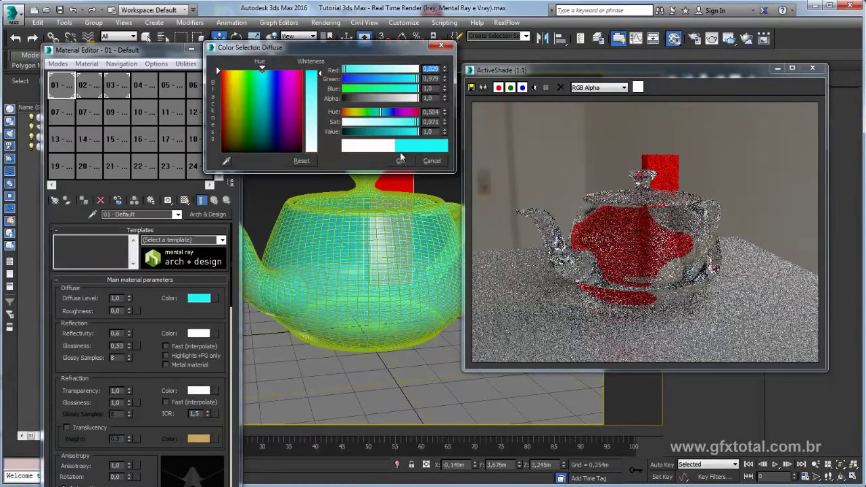
left_click(400, 152)
type("0,76")
key("Return")
Step: Shift the teapot's diffuse hue and lower refraction glossiness to about 0.64
left_click(199, 298)
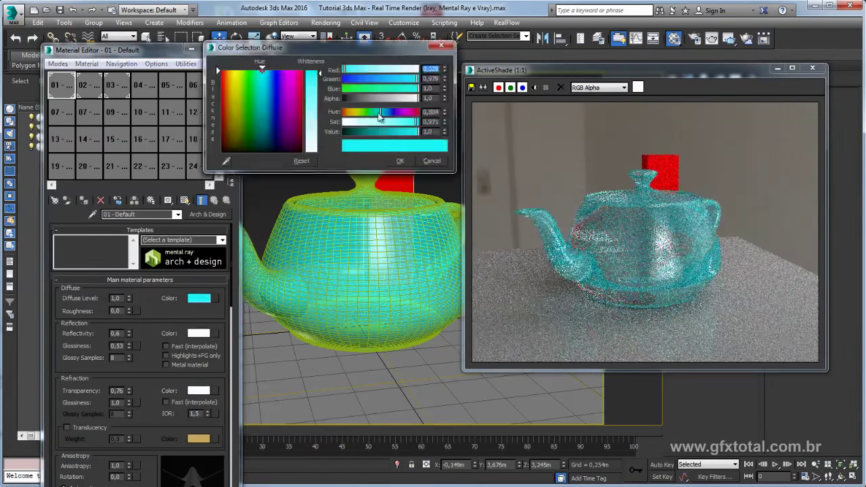
left_click(401, 152)
mouse_move(383, 115)
left_mouse_down()
mouse_move(352, 116)
mouse_move(376, 116)
left_mouse_up()
left_click(199, 298)
left_click(400, 152)
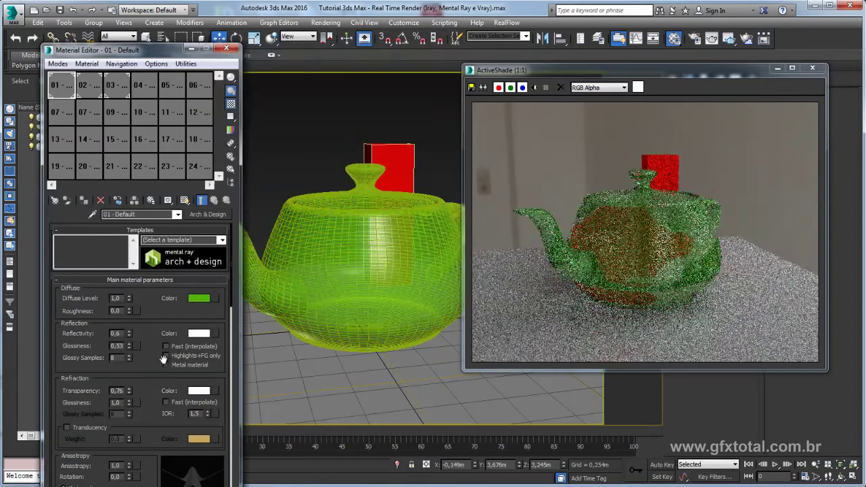
mouse_move(129, 402)
left_mouse_down()
mouse_move(132, 421)
mouse_move(140, 393)
left_mouse_up()
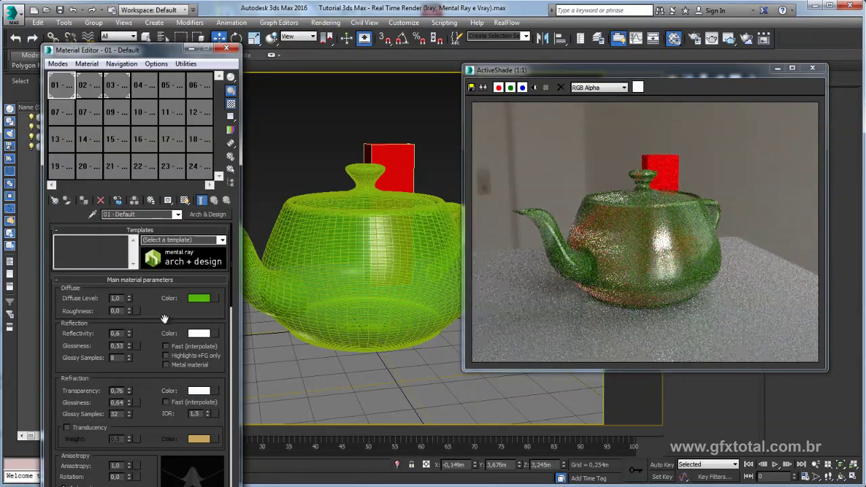
Step: Change the teapot material's diffuse colour to blue
scroll(381, 305, "up", 3)
scroll(381, 306, "down", 3)
left_click(199, 298)
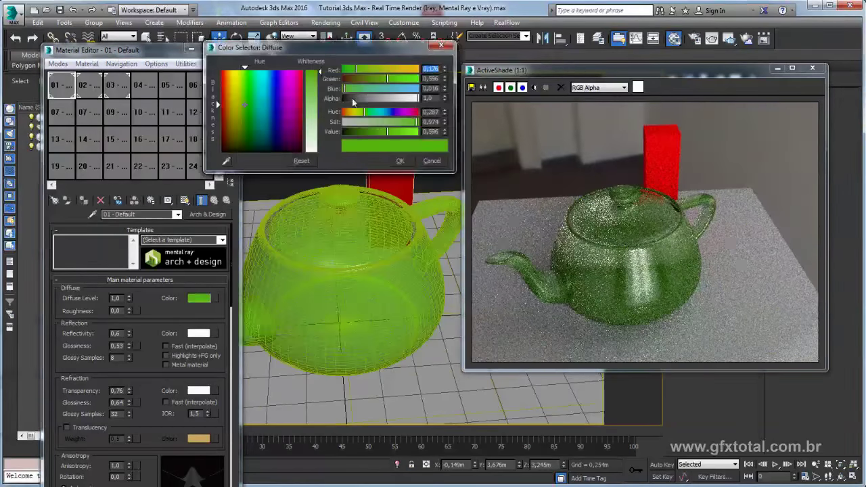
left_click_drag(365, 112, 387, 112)
left_click(400, 160)
Step: Set the box material in slot 03 to a green diffuse colour
left_click(116, 85)
left_click(199, 298)
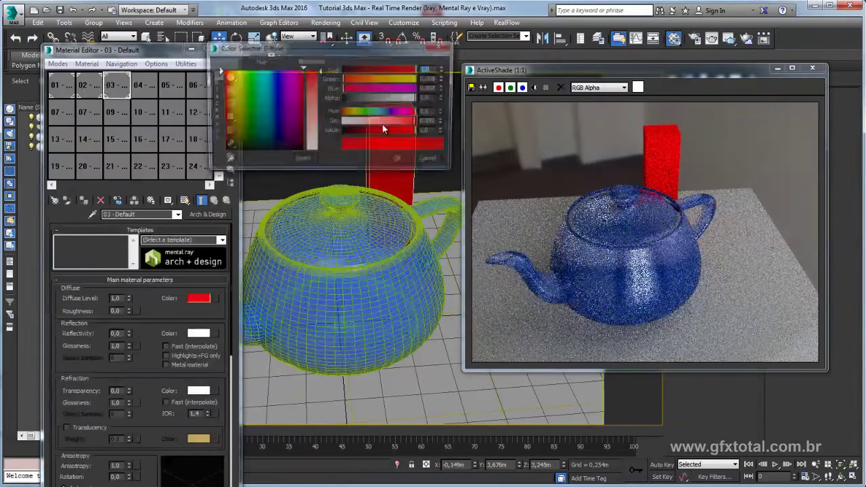
left_click(248, 107)
left_click(400, 160)
middle_click_drag(407, 237, 416, 261, "alt")
scroll(384, 276, "up", 4)
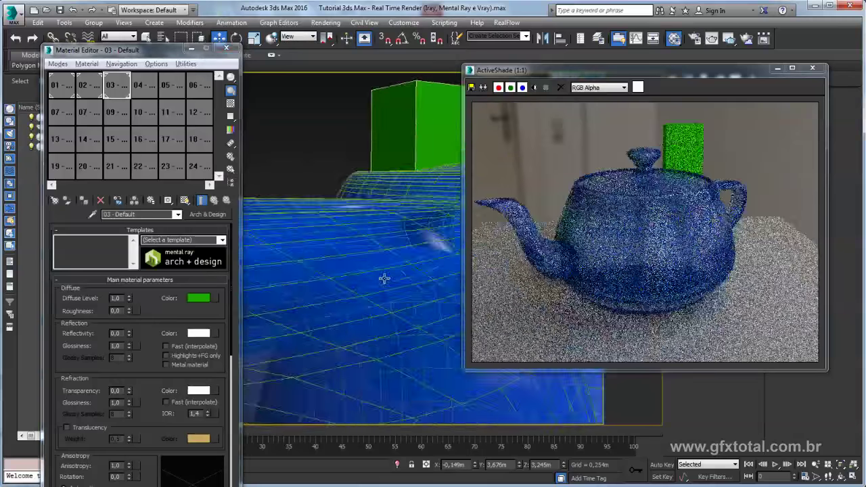
scroll(378, 284, "down", 4)
scroll(371, 295, "down", 2)
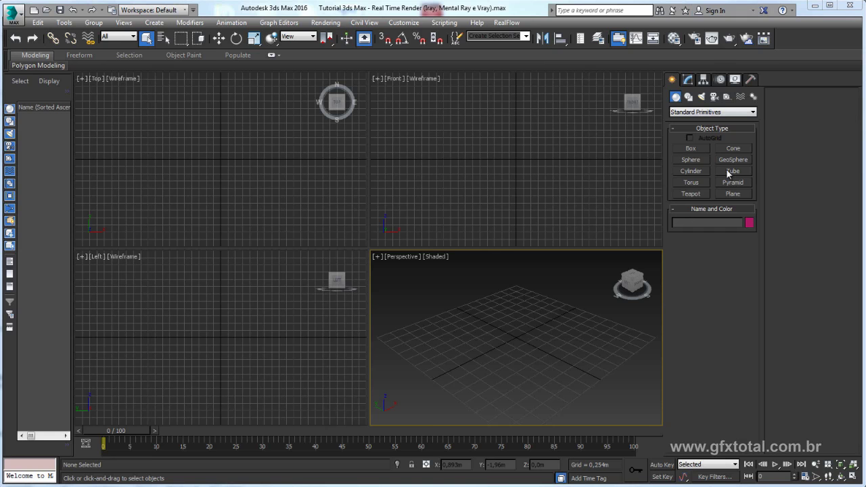
Step: Draw a ground plane and a teapot at its centre
left_click(733, 196)
left_click_drag(513, 338, 616, 377)
left_click(691, 194)
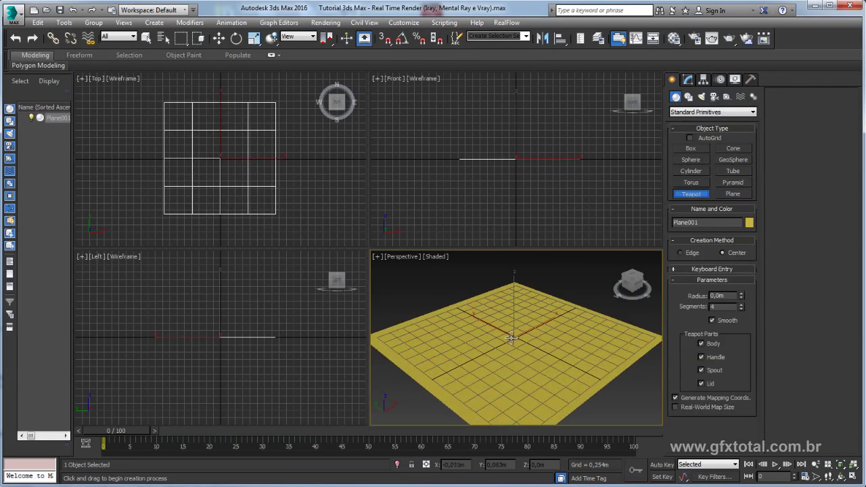
left_click_drag(516, 333, 556, 343)
Step: Give the 0.739m teapot 18 segments and finish creating teapots
key("F4")
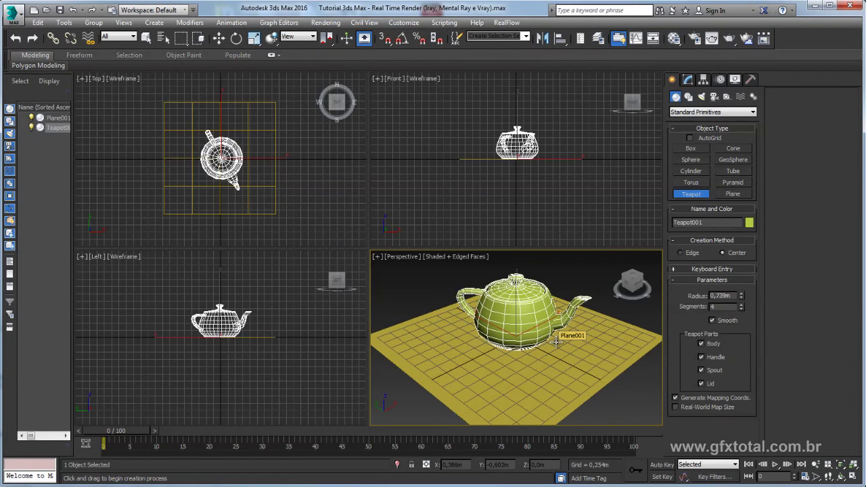
left_click_drag(741, 307, 743, 299)
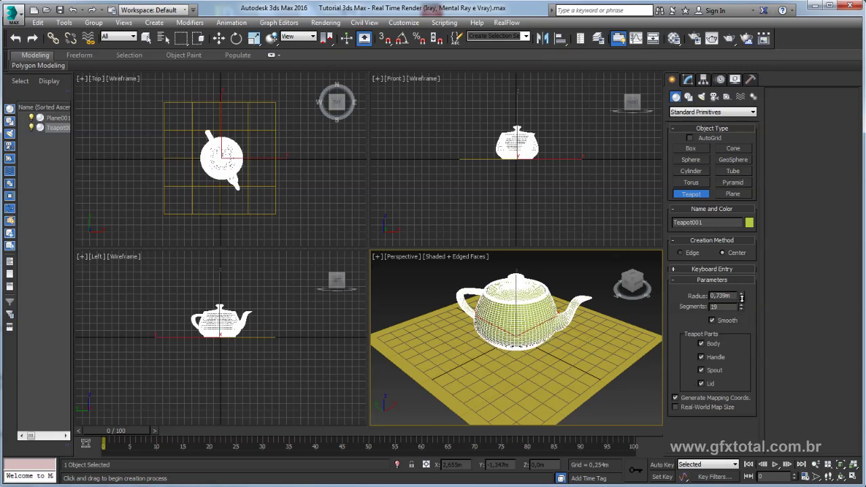
scroll(569, 306, "up", 3)
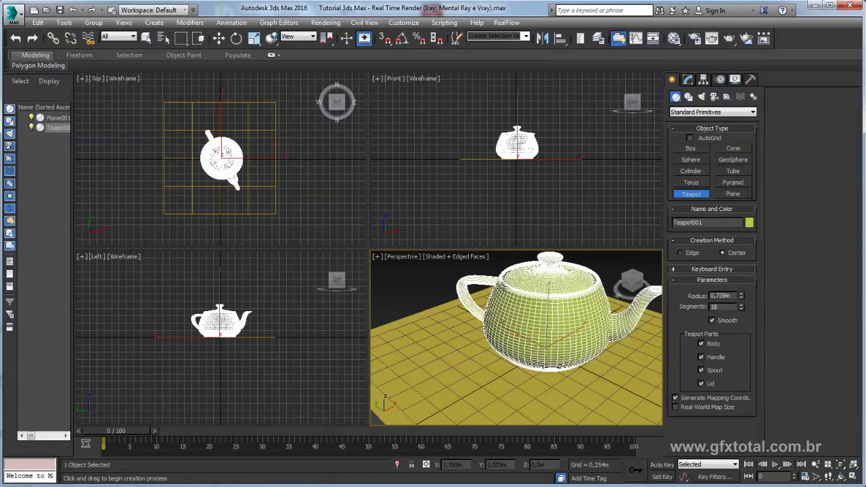
scroll(563, 318, "down", 3)
scroll(523, 306, "down", 1)
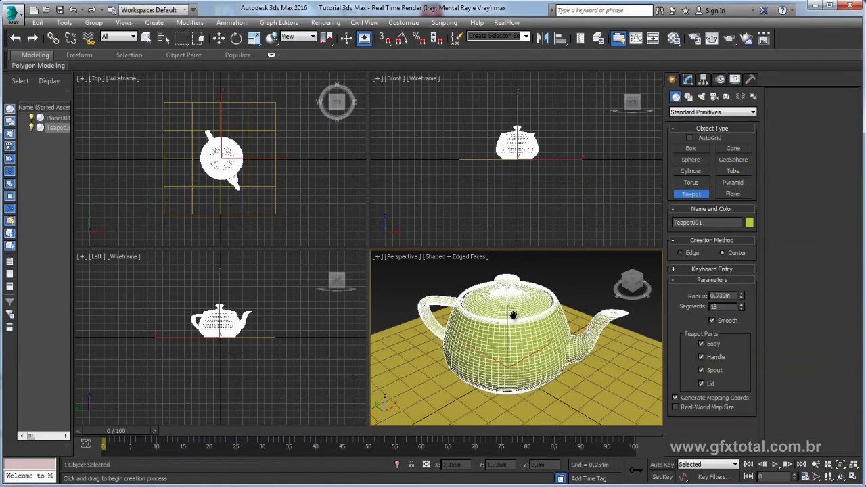
scroll(562, 298, "down", 1)
right_click(565, 263)
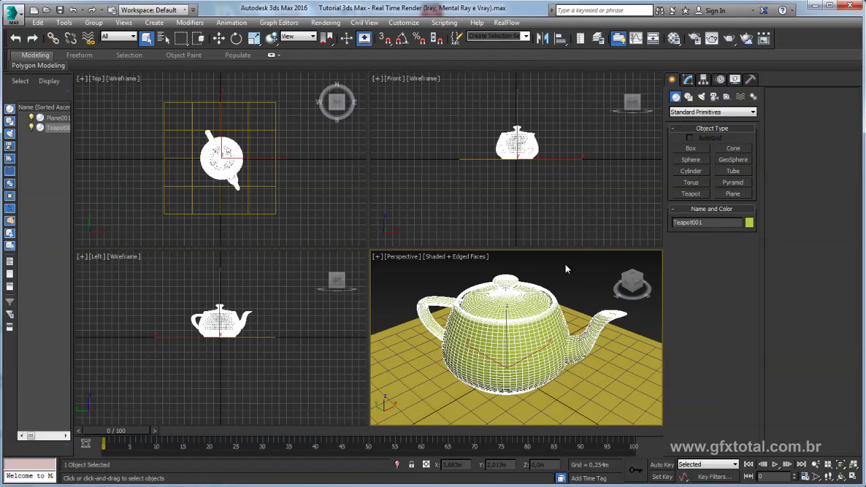
left_click(607, 253)
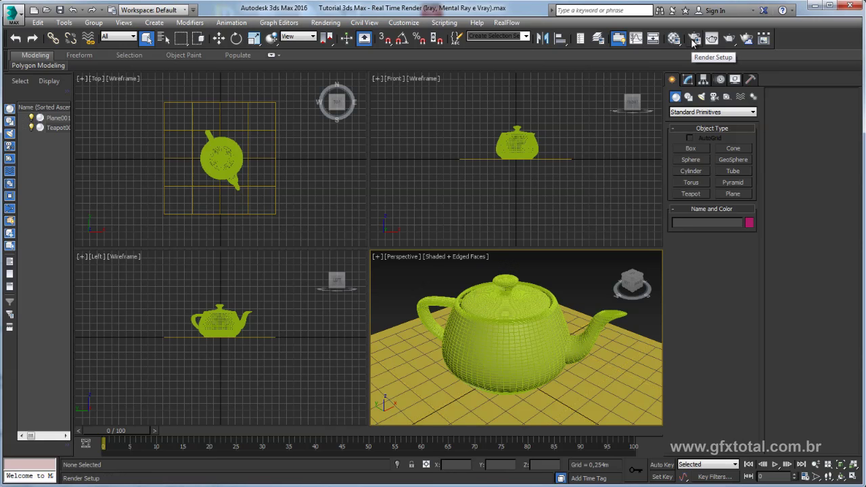
Step: Open Render Setup and review the Target and Renderer lists, leaving NVIDIA mental ray selected
left_click(694, 39)
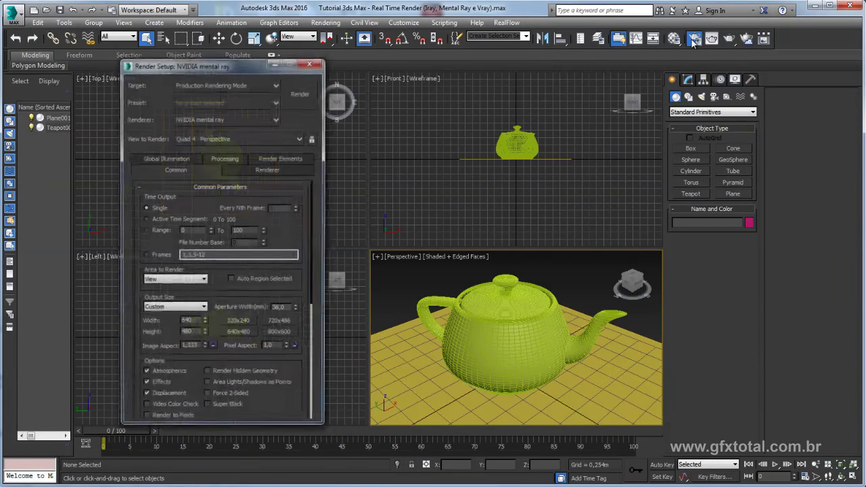
left_click_drag(174, 66, 212, 57)
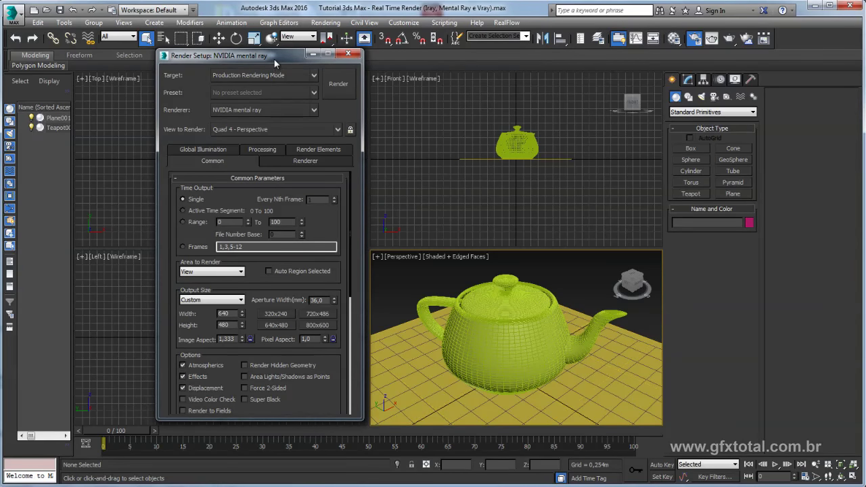
left_click(315, 75)
left_click(314, 75)
left_click(314, 110)
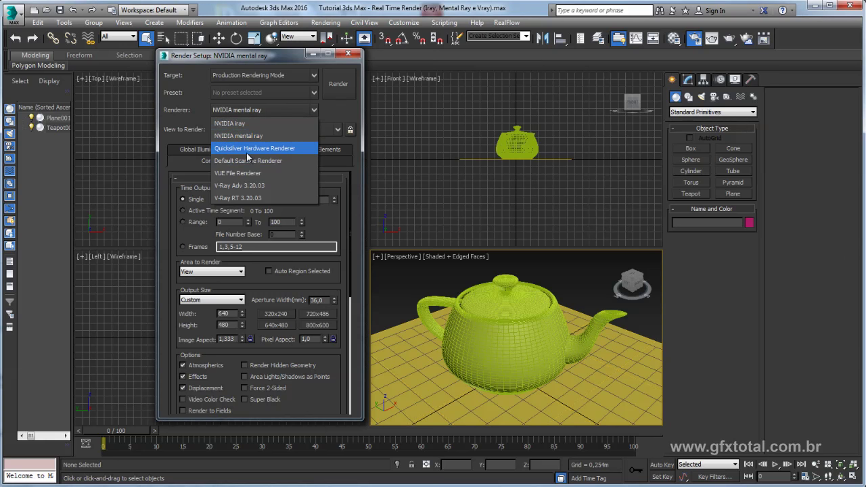
left_click(330, 111)
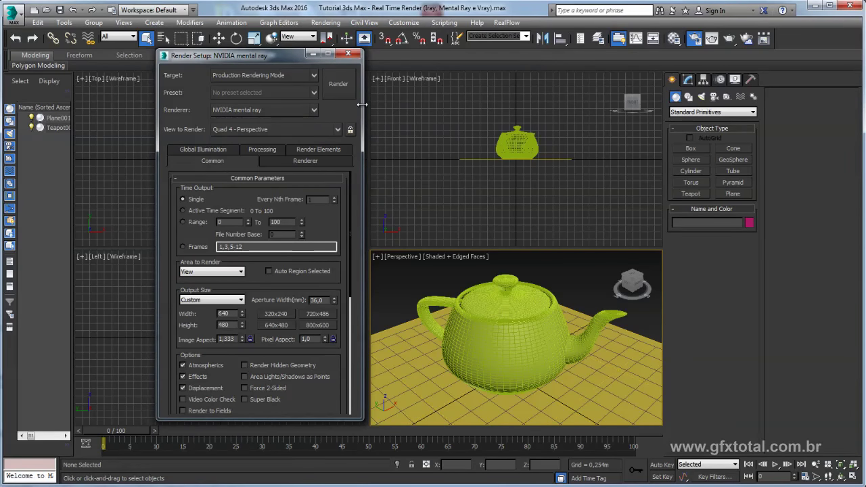
Step: Switch the production renderer from mental ray to NVIDIA iray in Render Setup
left_click_drag(286, 55, 306, 44)
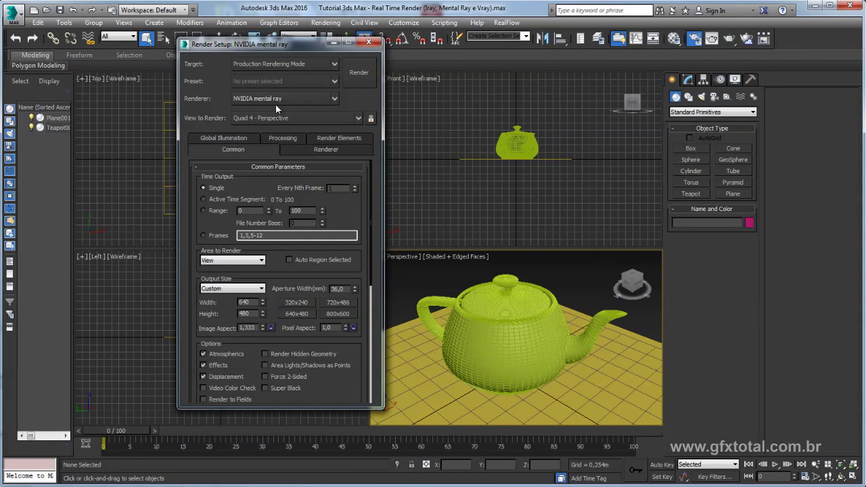
left_click(336, 98)
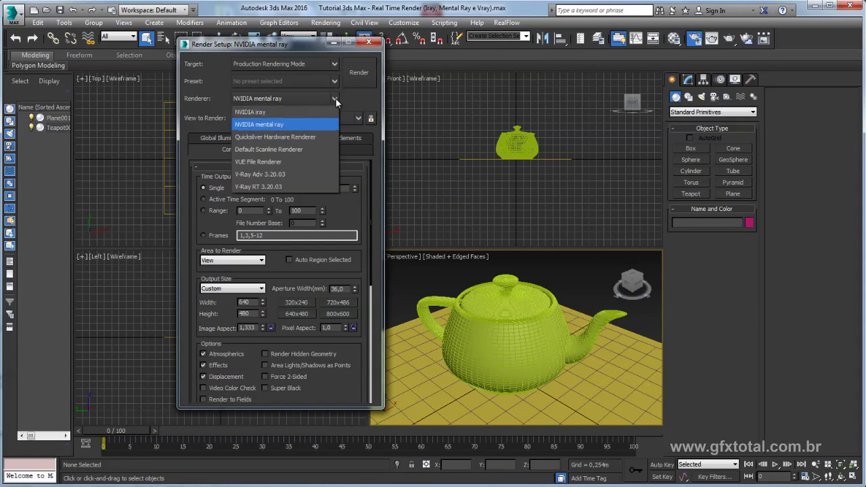
left_click(269, 113)
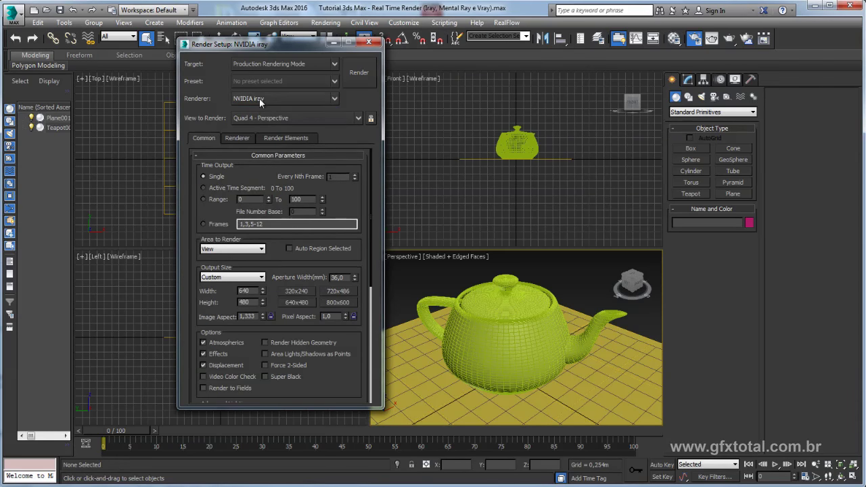
left_click_drag(298, 44, 298, 55)
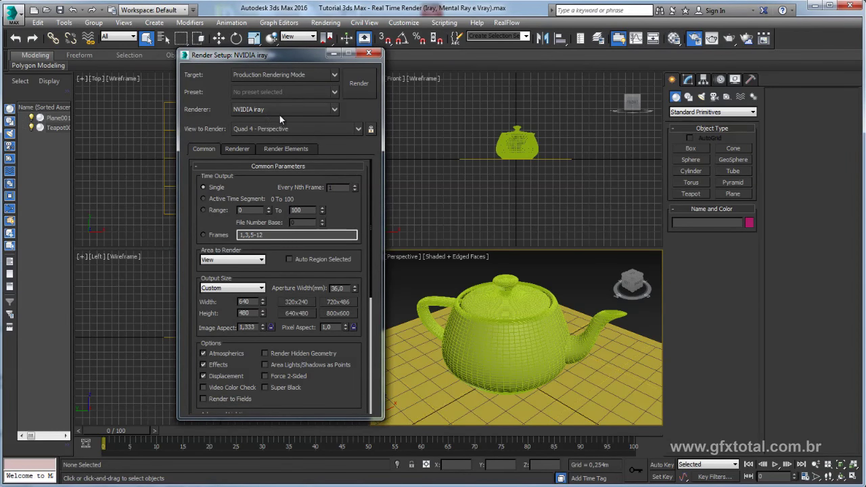
left_click_drag(314, 60, 321, 67)
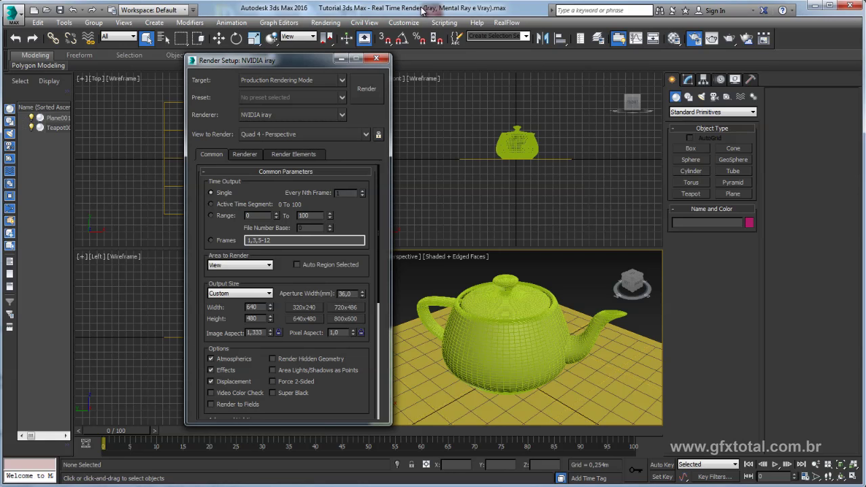
left_click_drag(297, 62, 193, 67)
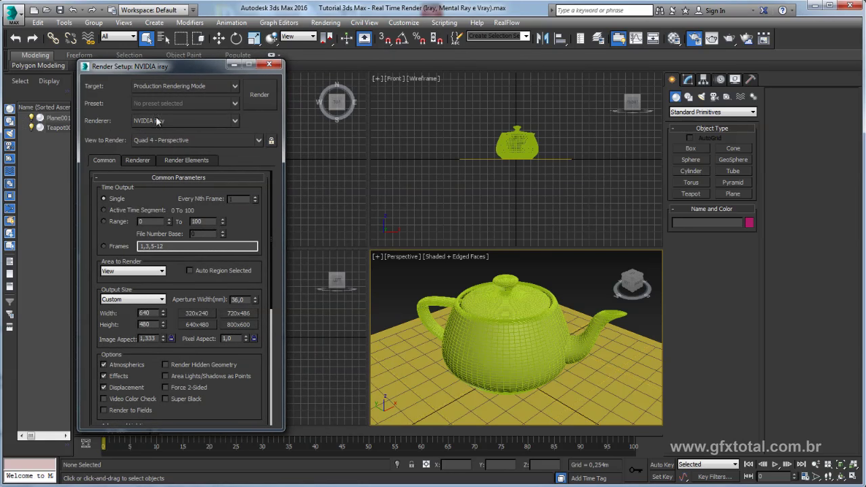
Step: Expand Assign Renderer and browse the ActiveShade renderer choices without changing them
scroll(252, 400, "down", 5)
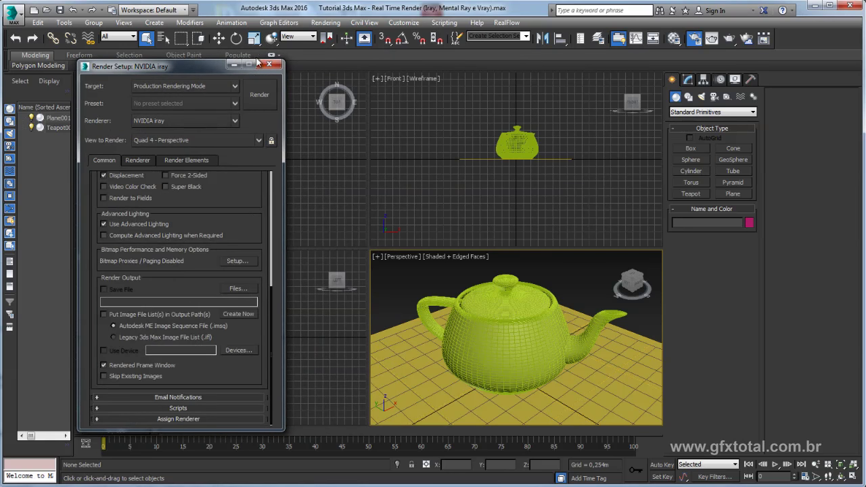
left_click(124, 419)
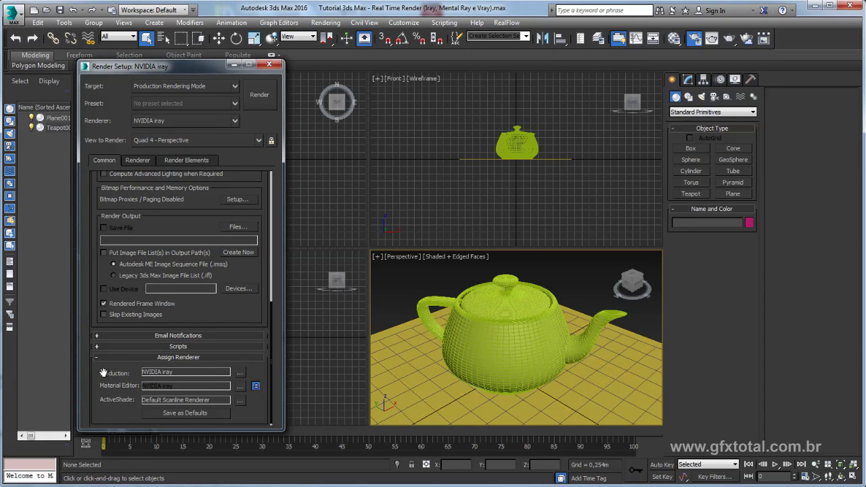
left_click(241, 373)
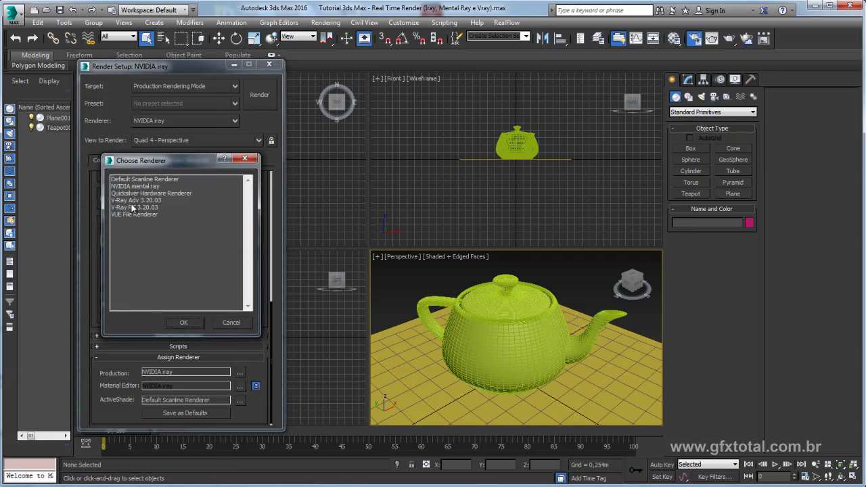
left_click(149, 194)
left_click(142, 214)
left_click(139, 186)
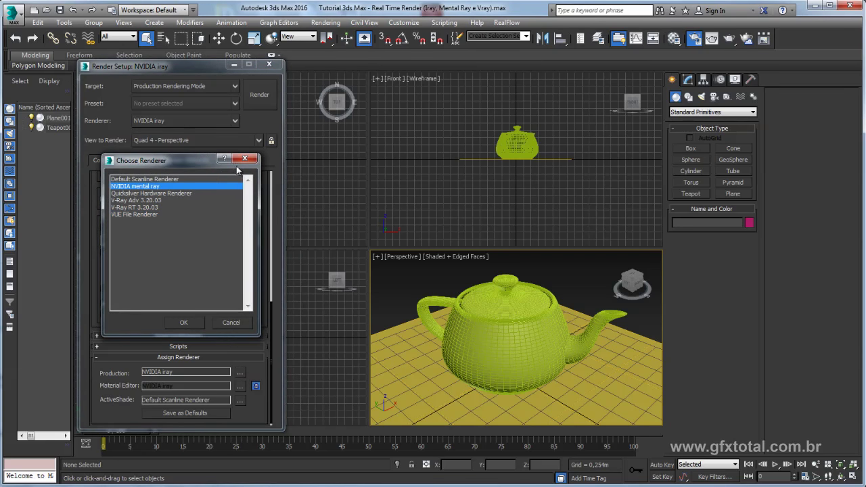
left_click(254, 161)
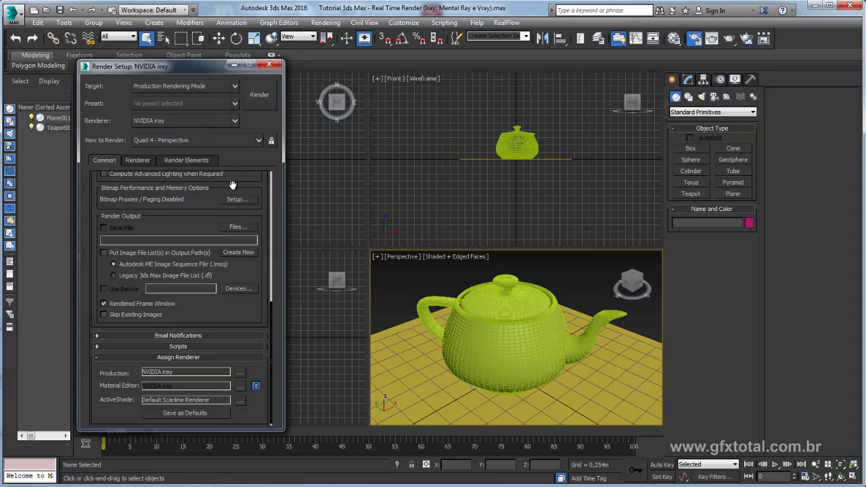
Step: Switch the production renderer to NVIDIA mental ray, then back to NVIDIA iray
left_click_drag(274, 325, 271, 173)
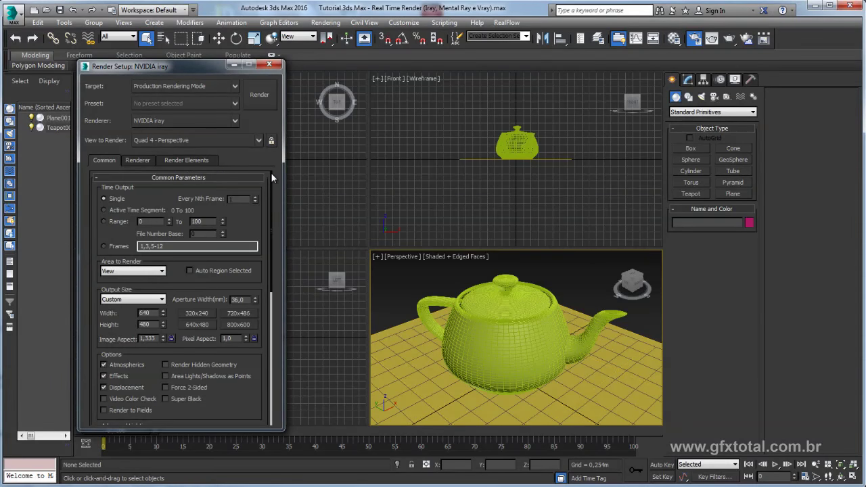
left_click(235, 120)
left_click(187, 147)
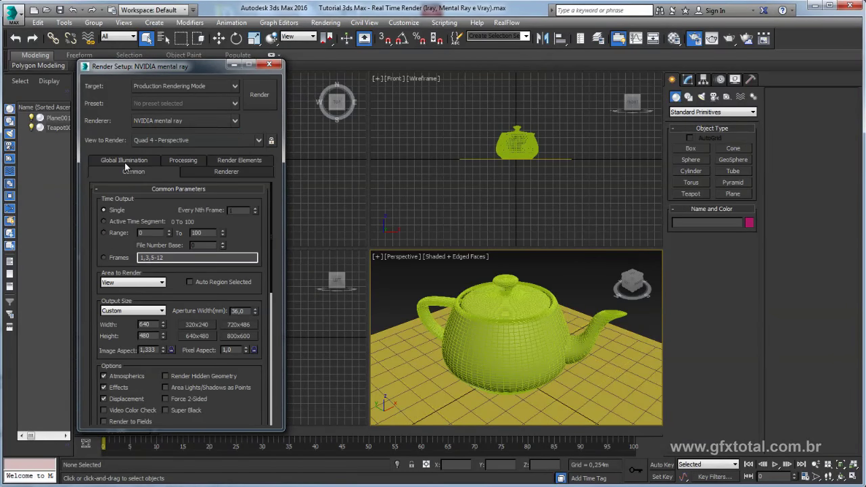
left_click(230, 122)
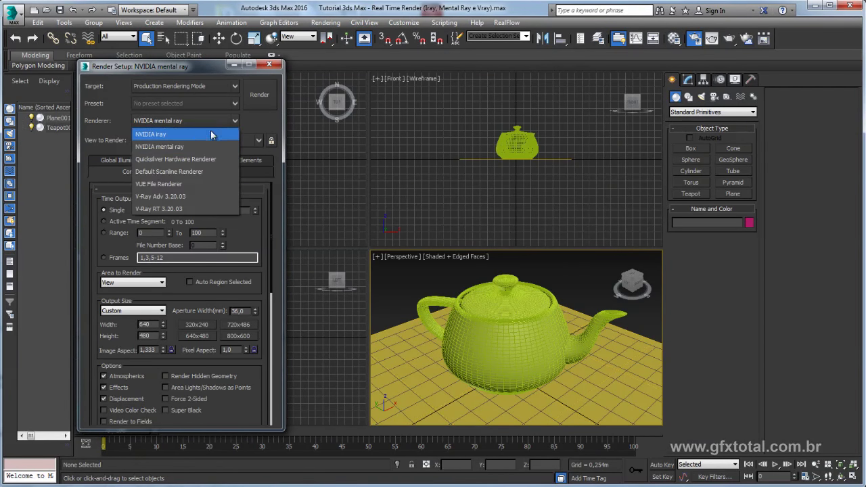
left_click(174, 136)
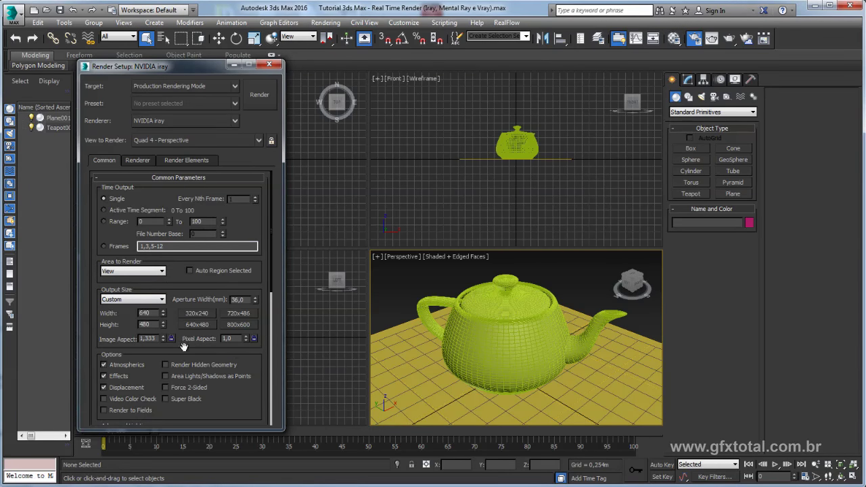
Step: Show the Renderer tab with iray's 1-minute rendering duration per frame
mouse_move(264, 403)
left_mouse_down()
mouse_move(257, 174)
mouse_move(235, 448)
left_mouse_up()
left_click(139, 161)
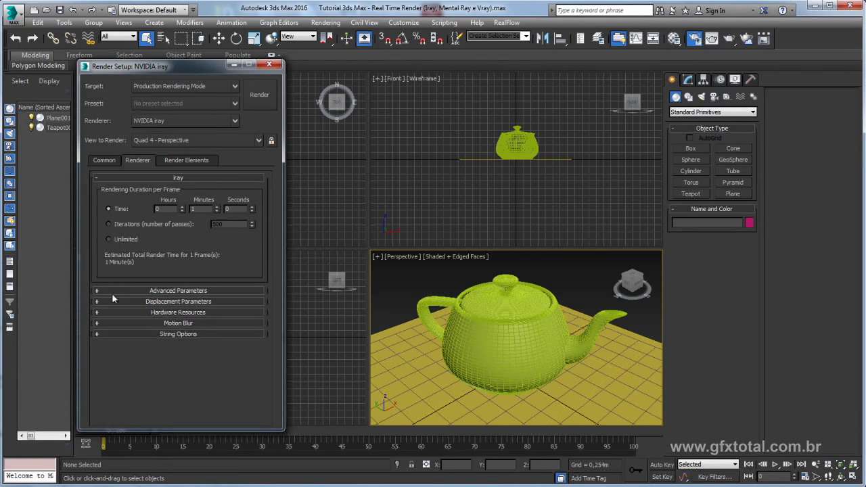
Step: Expand iray's Advanced Parameters, briefly peek at Displacement Parameters, and expand Hardware Resources
left_click(155, 291)
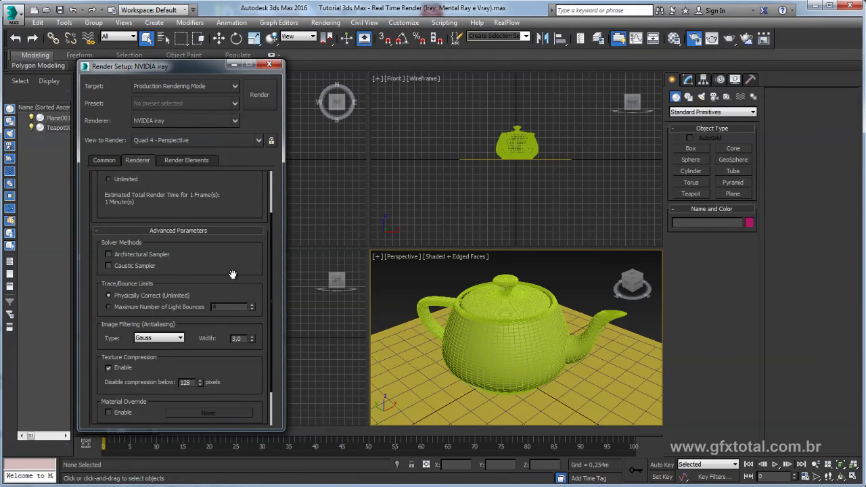
left_click_drag(233, 275, 242, 246)
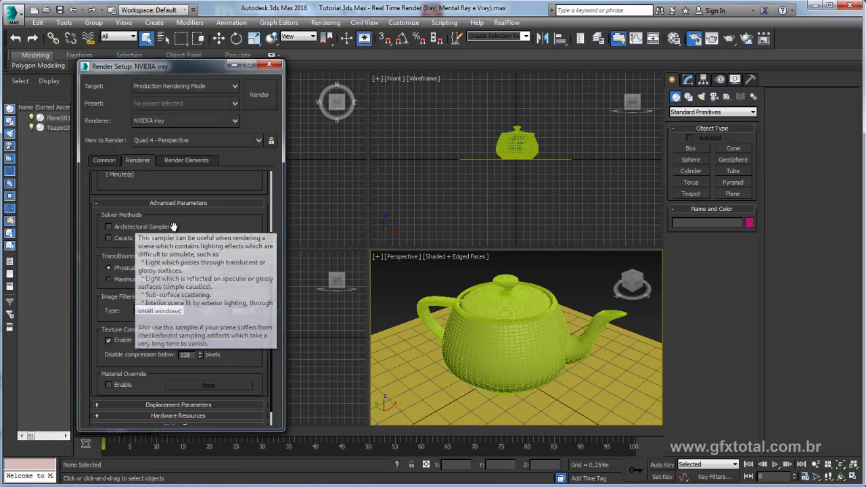
left_click_drag(189, 226, 194, 243)
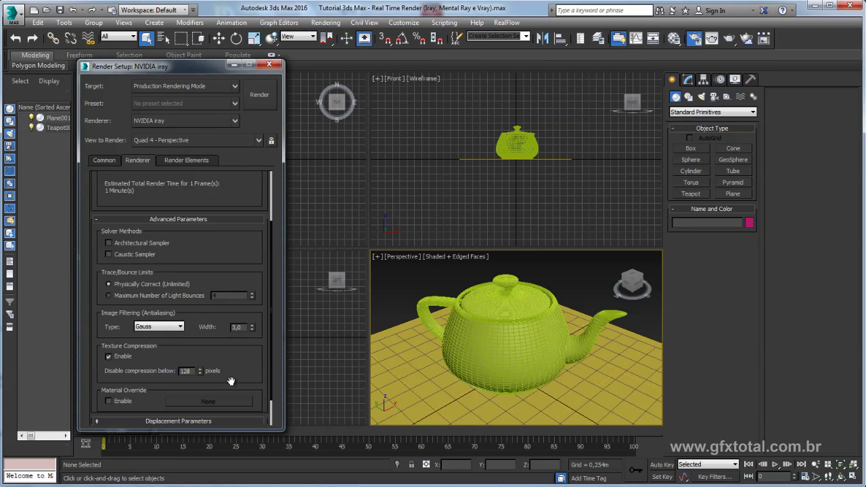
scroll(265, 281, "down", 2)
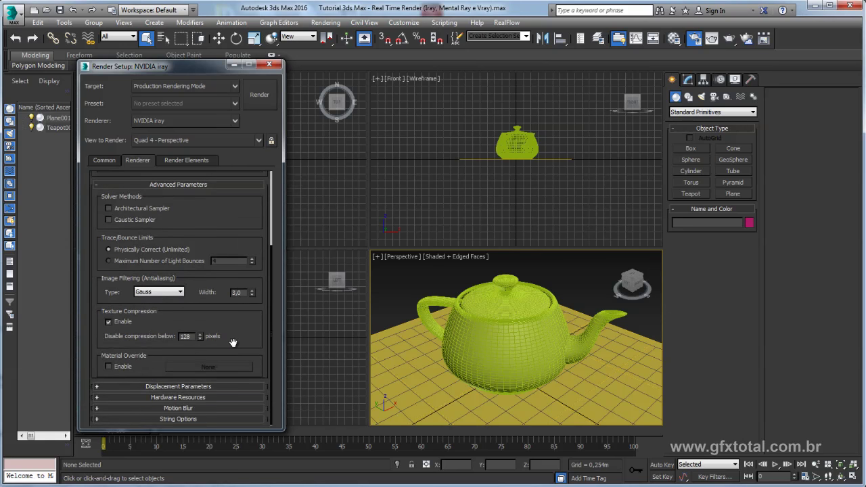
left_click(147, 387)
left_click(139, 302)
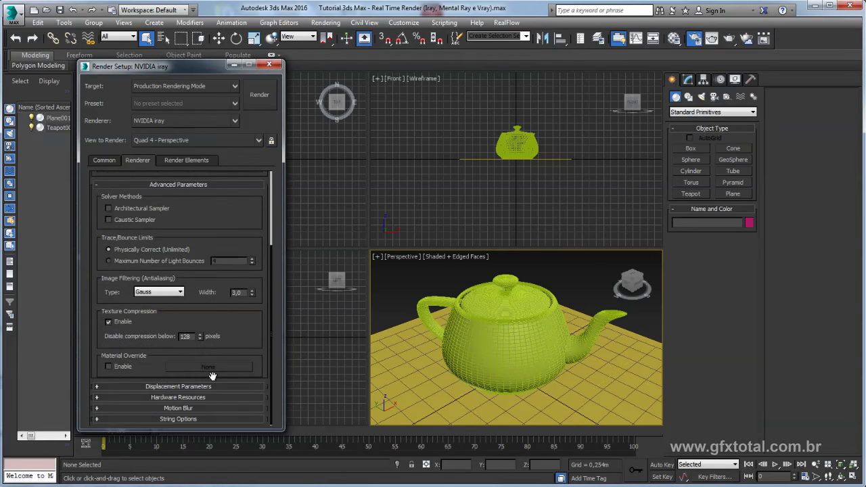
left_click(183, 399)
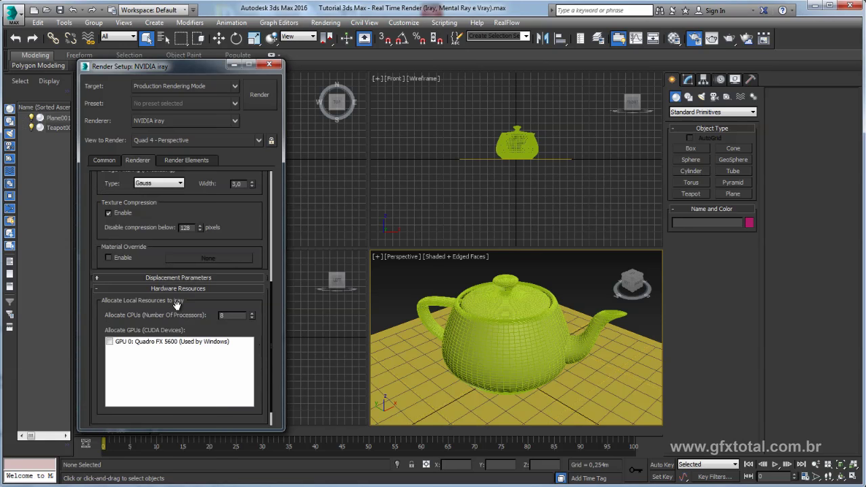
Step: Allocate GPU 0 Quadro FX 5600 to iray and show the Perspective safe frame
left_click_drag(201, 312, 191, 258)
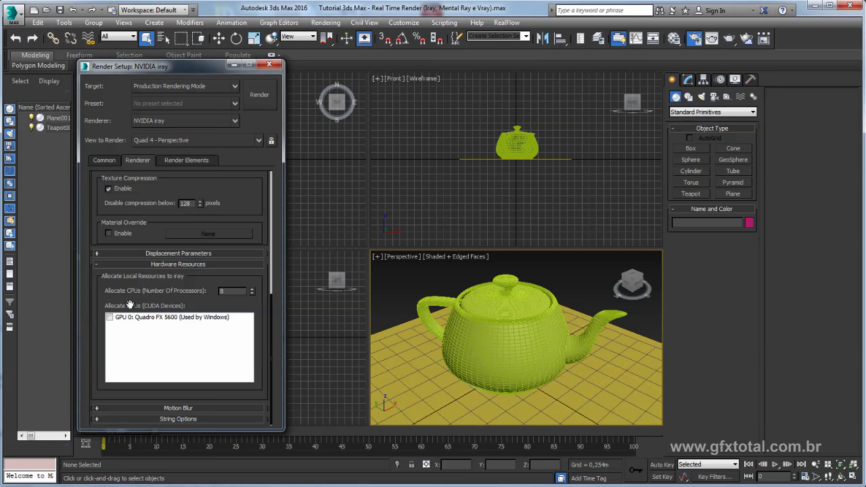
left_click(110, 318)
scroll(203, 352, "up", 2)
scroll(203, 352, "up", 3)
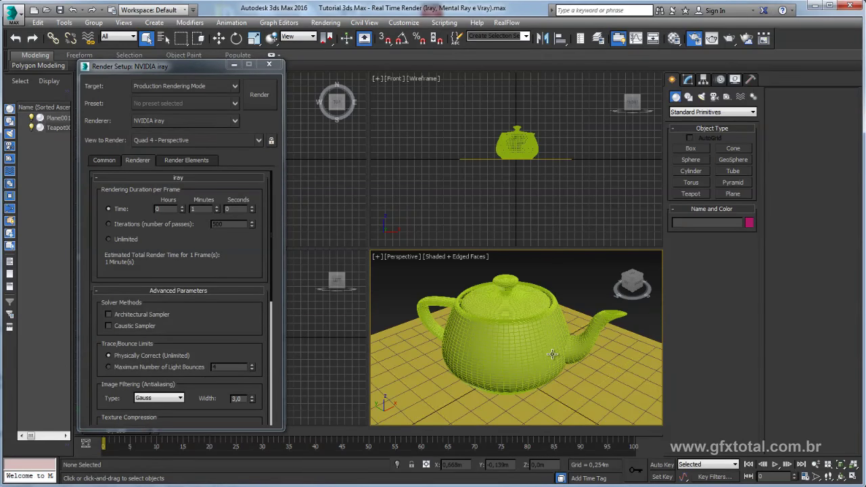
key("shift+f")
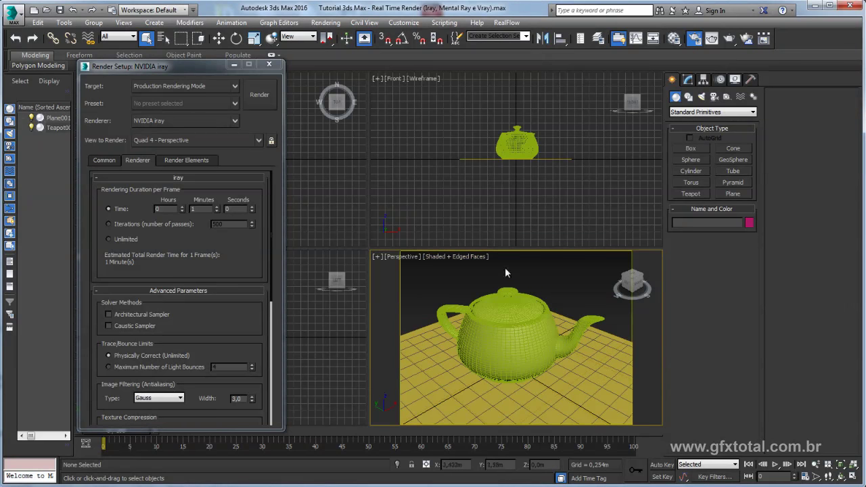
Step: Start an iray production render of the Perspective view and arrange the frame and progress windows
left_click(730, 38)
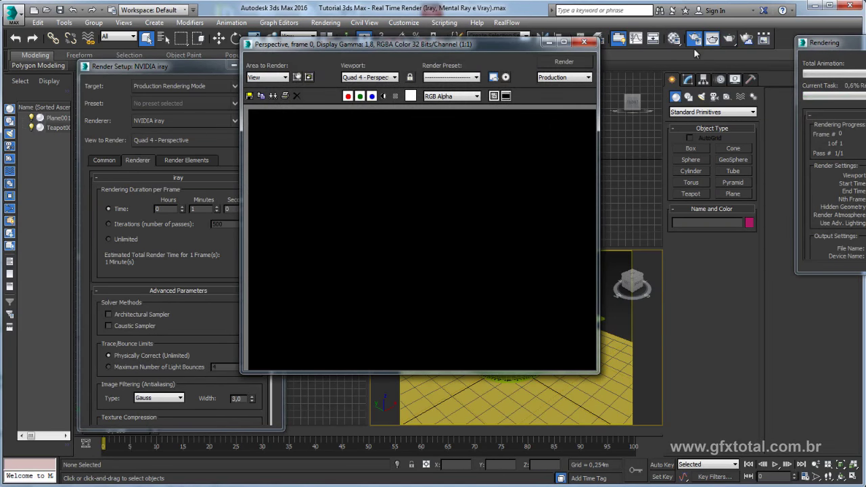
left_click_drag(415, 44, 493, 62)
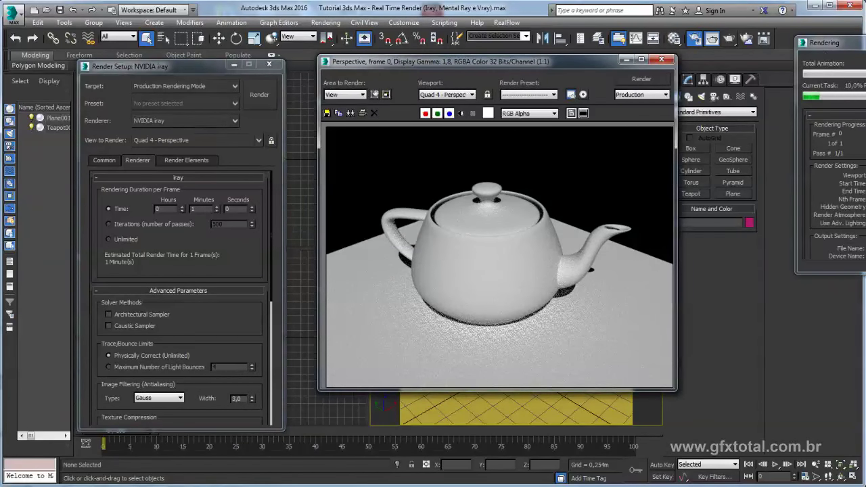
left_click_drag(832, 41, 581, 82)
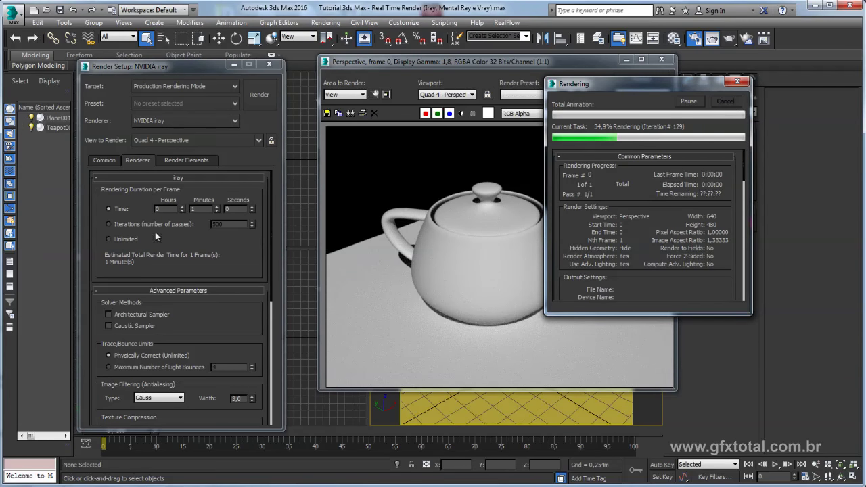
Step: Cancel the render, limit iray to 500 iterations, then start and cancel a new render
key("Escape")
left_click(123, 224)
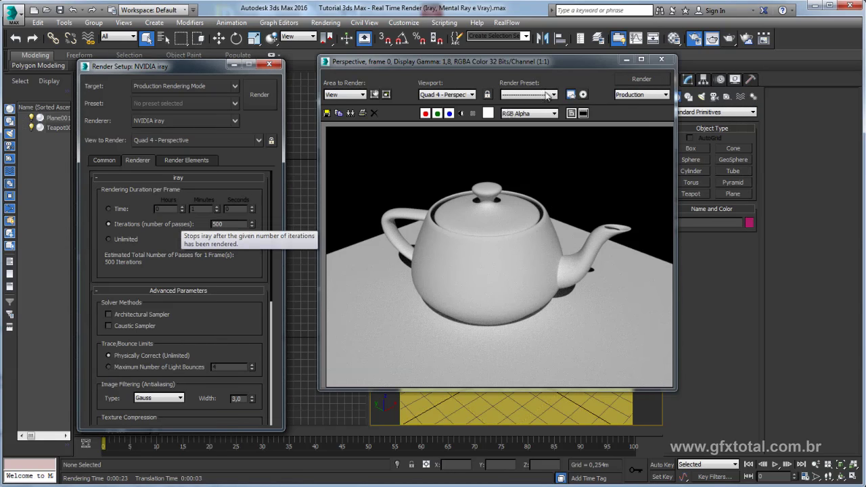
left_click(643, 80)
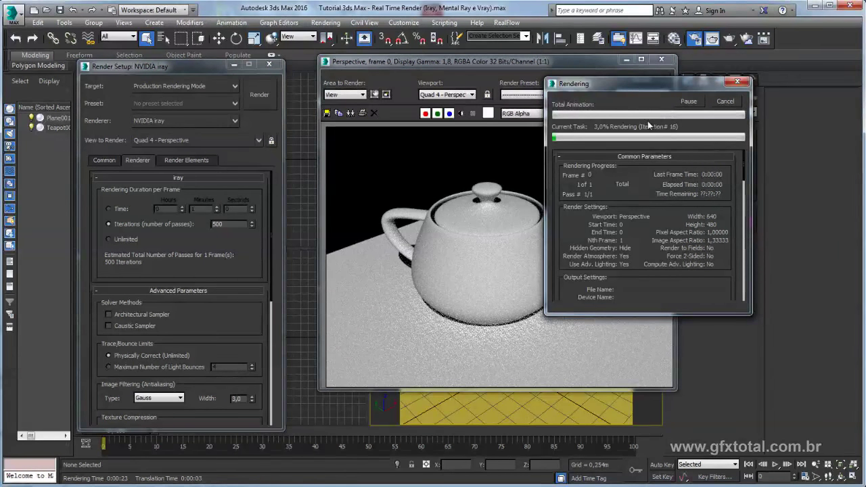
left_click(725, 101)
Step: Render again with Unlimited duration, then stop it and close the frame window
left_click(109, 239)
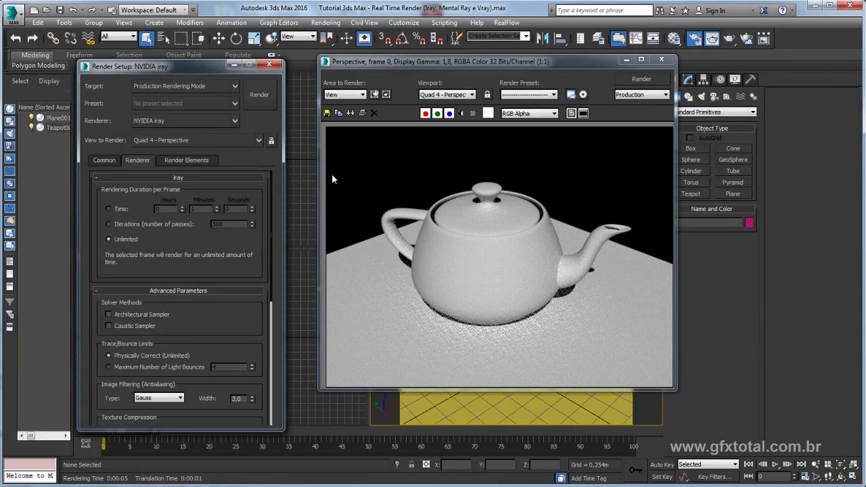
left_click(645, 79)
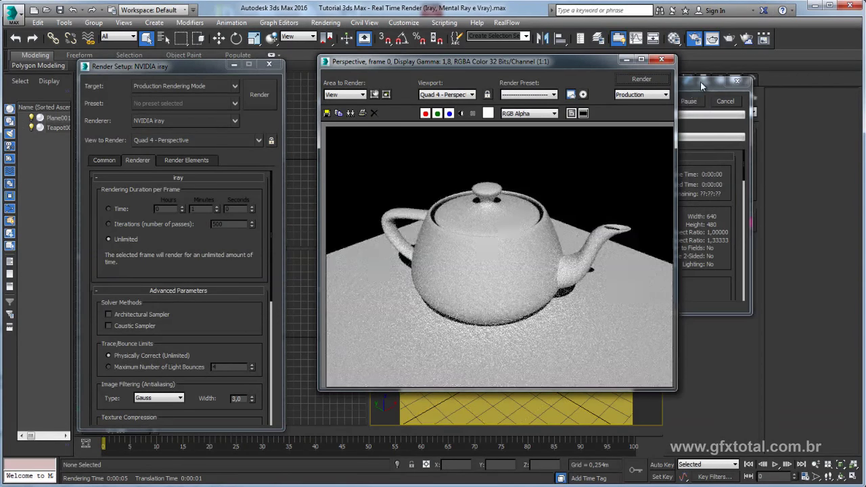
left_click(700, 81)
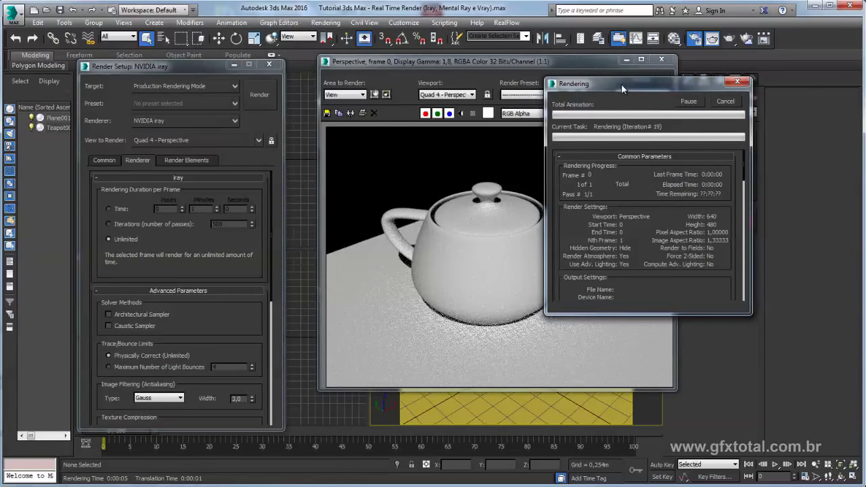
left_click_drag(621, 84, 635, 130)
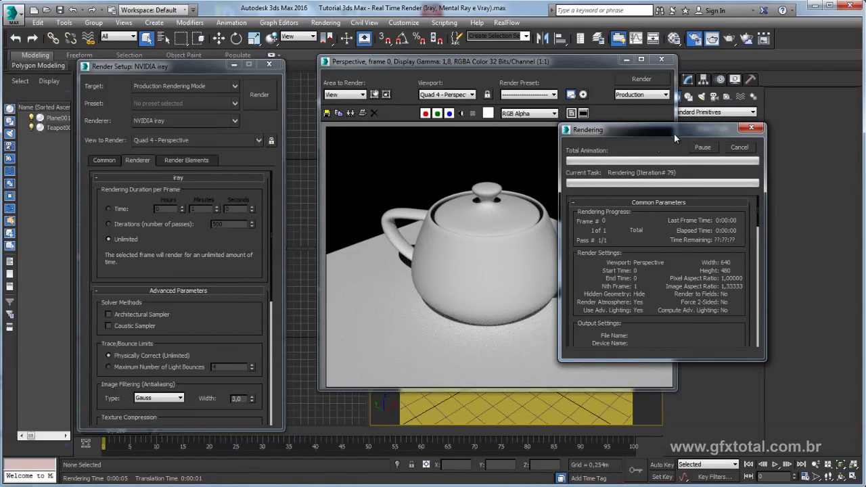
left_click_drag(675, 134, 513, 151)
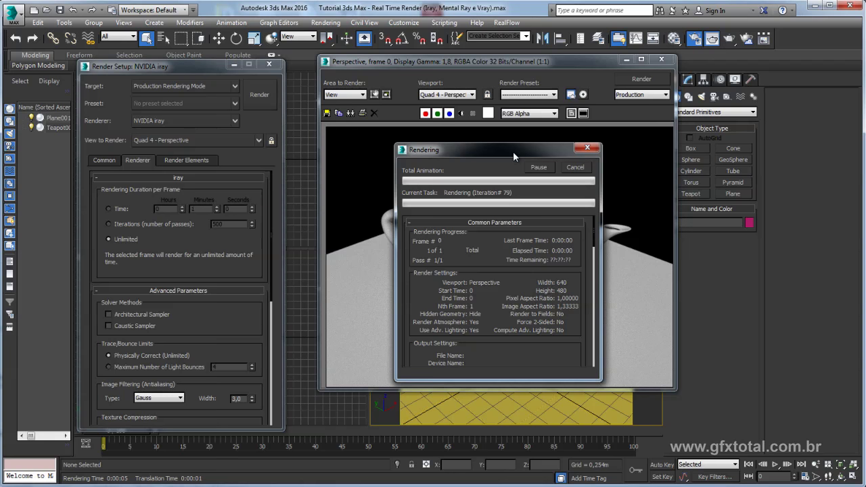
left_click(574, 168)
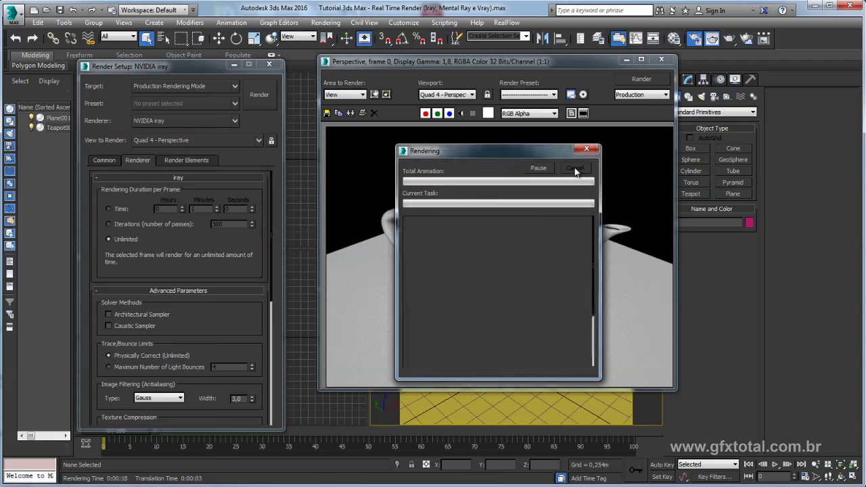
left_click_drag(586, 68, 545, 72)
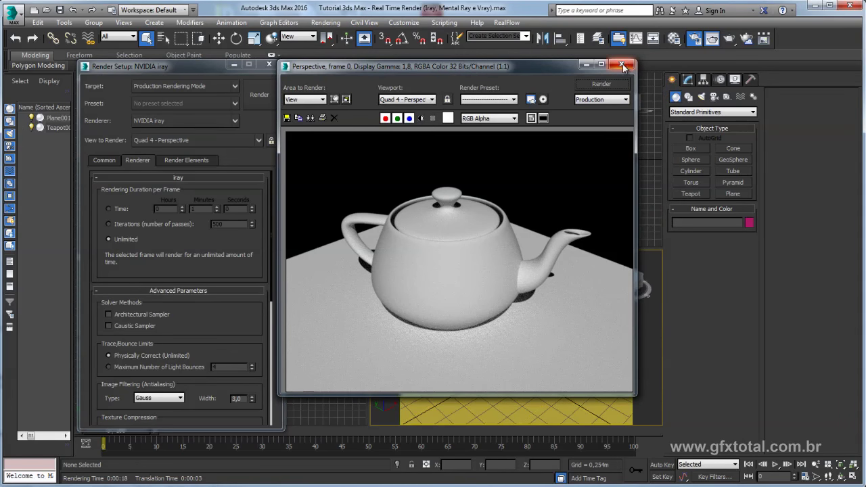
left_click(622, 64)
Step: Open the Material Editor with its Arch & Design slot and place it beside Render Setup
left_click(674, 39)
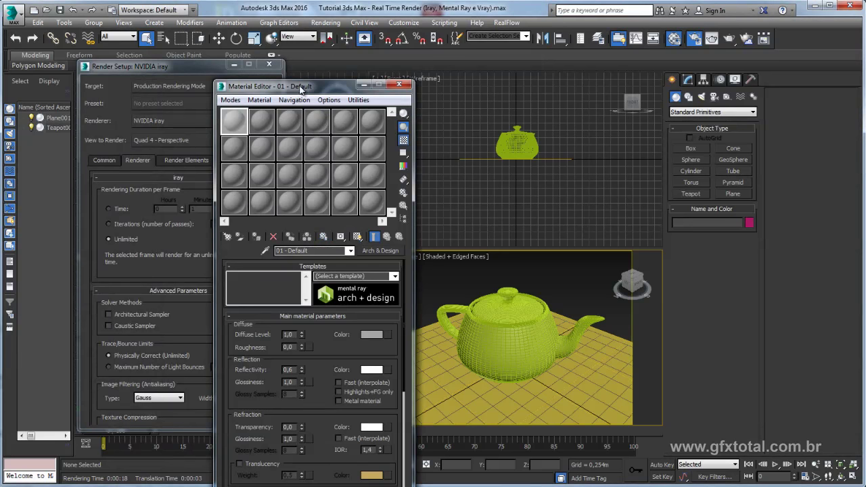
left_click_drag(205, 95, 346, 46)
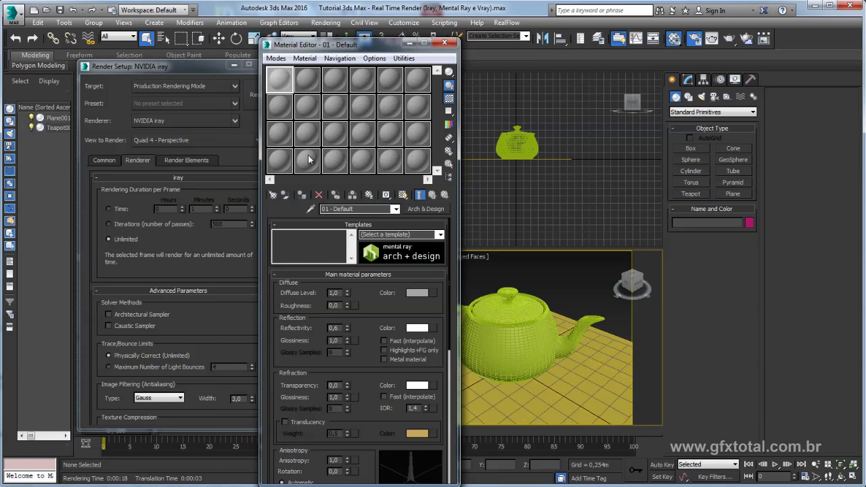
left_click(177, 67)
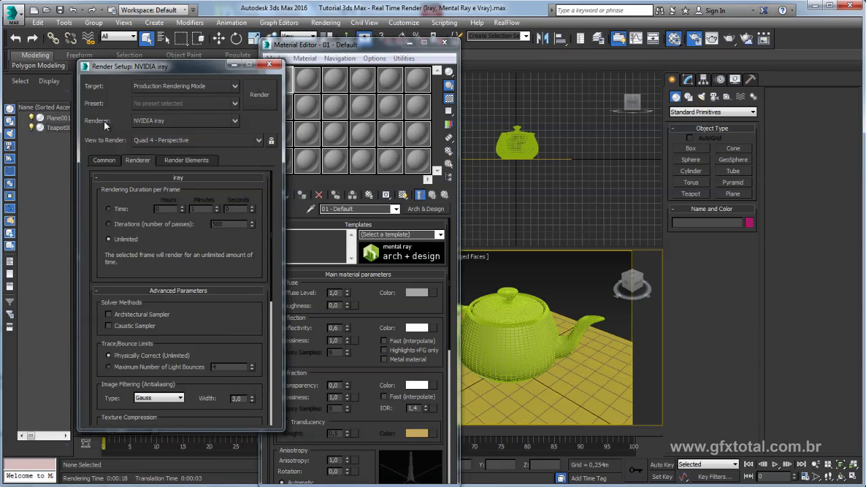
Step: Show Assign Renderer on the Common tab: iray for production and materials, Scanline for ActiveShade
scroll(254, 346, "down", 5)
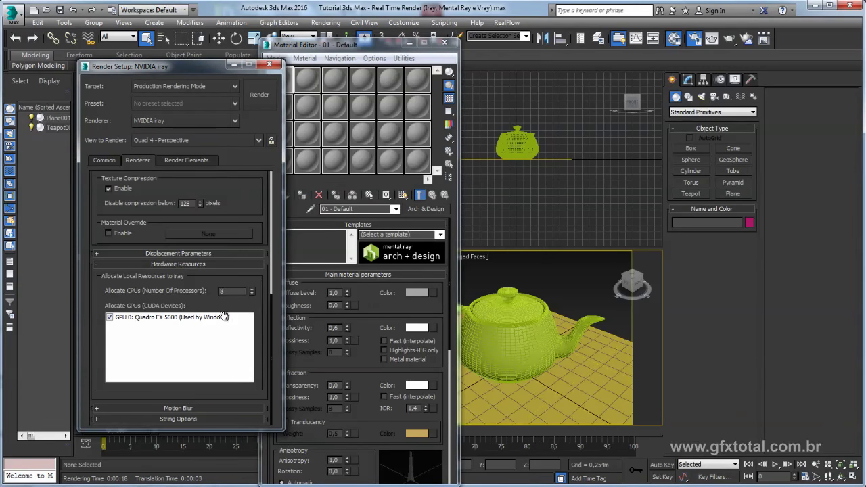
left_click(92, 159)
scroll(259, 389, "down", 10)
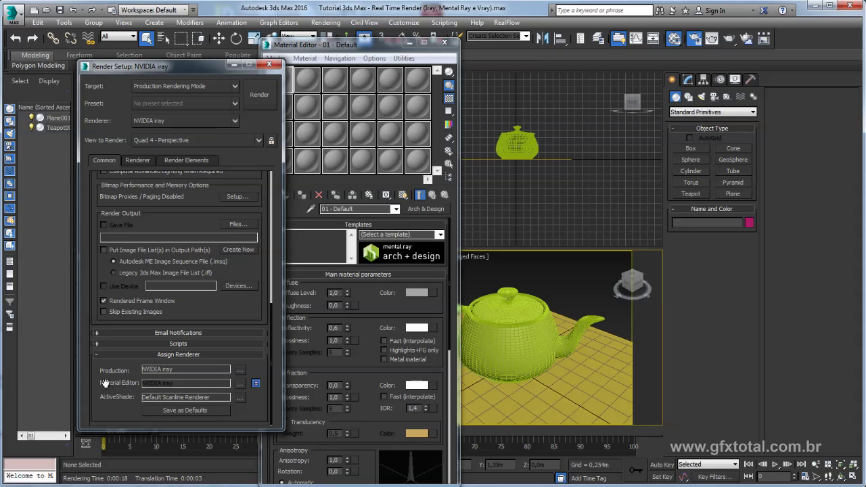
mouse_move(365, 44)
left_mouse_down()
mouse_move(445, 39)
mouse_move(400, 57)
left_mouse_up()
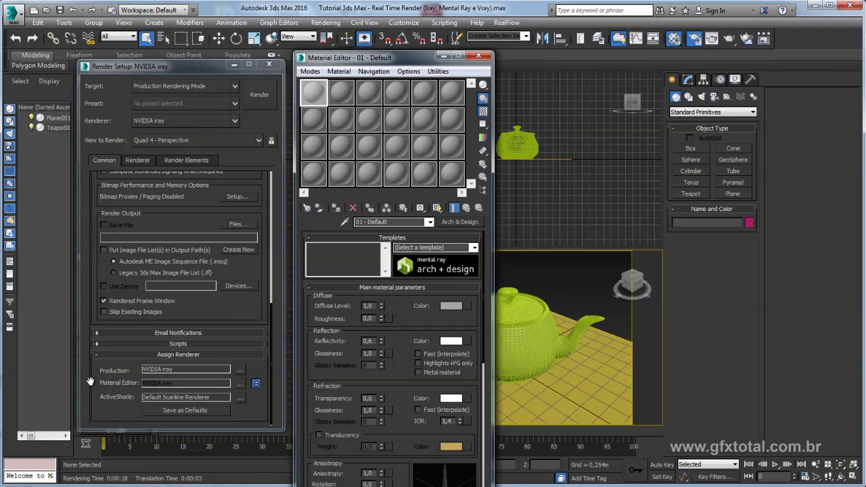
Step: Unlock the Material Editor renderer, then assign the first material to the teapot and another to the plane
left_click(256, 384)
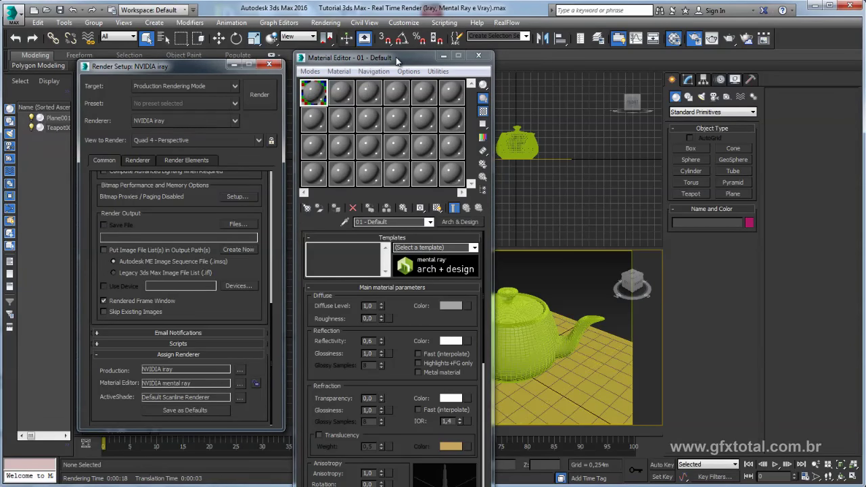
left_click_drag(398, 59, 323, 57)
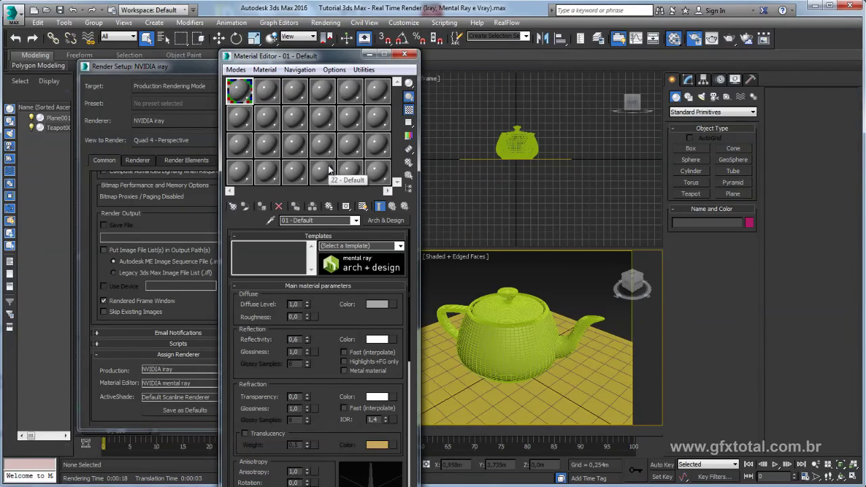
left_click_drag(240, 91, 505, 348)
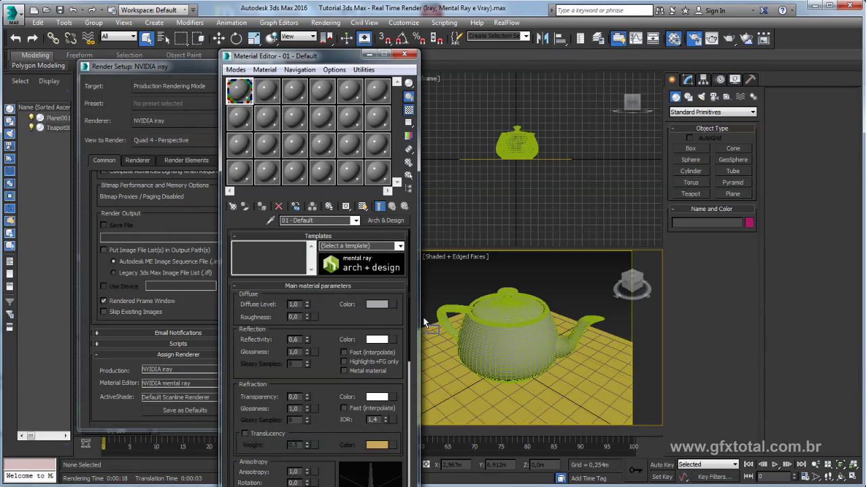
left_click_drag(446, 376, 447, 376)
Step: Set the teapot material's diffuse colour to red
left_click(379, 306)
left_click_drag(343, 122, 418, 121)
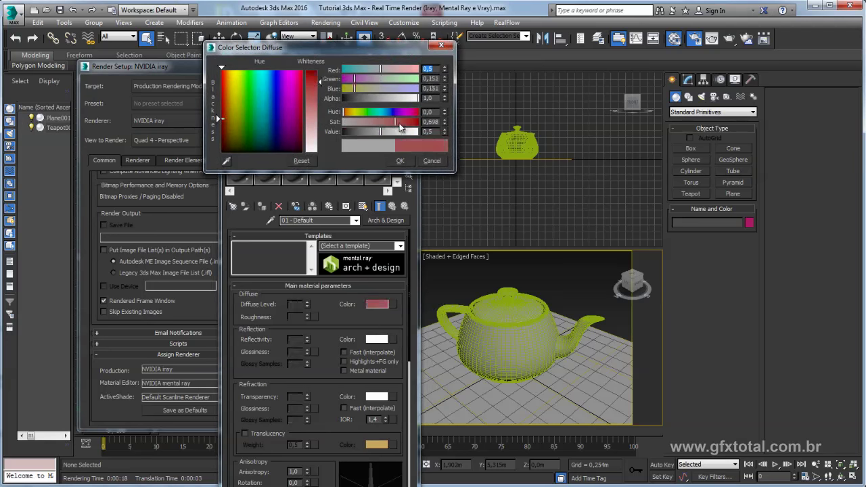
left_click(400, 160)
Step: Give the plane material reflectivity 0.44, glossiness 0.6 and 30 glossy samples
left_click(270, 95)
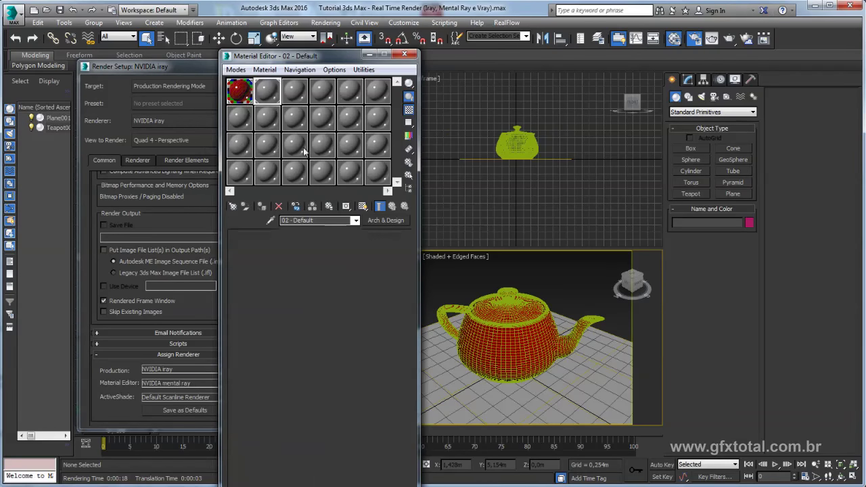
right_click(307, 342)
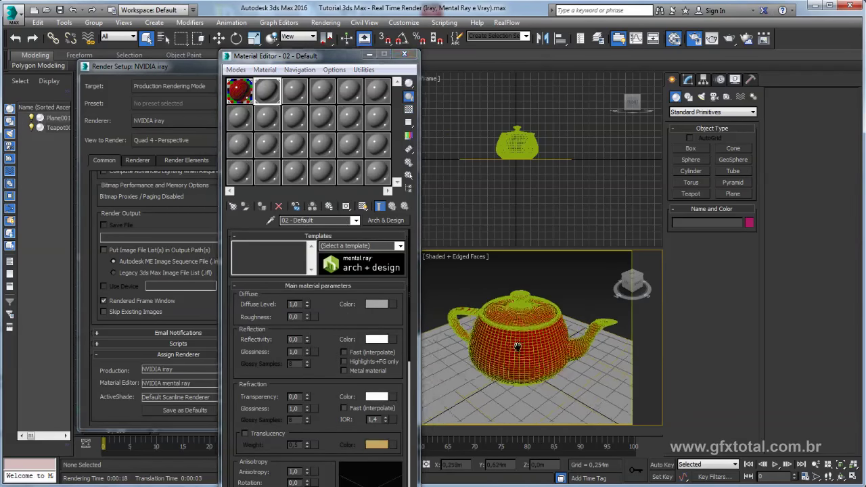
mouse_move(308, 341)
left_mouse_down()
mouse_move(307, 365)
mouse_move(306, 348)
left_mouse_up()
left_click(307, 365)
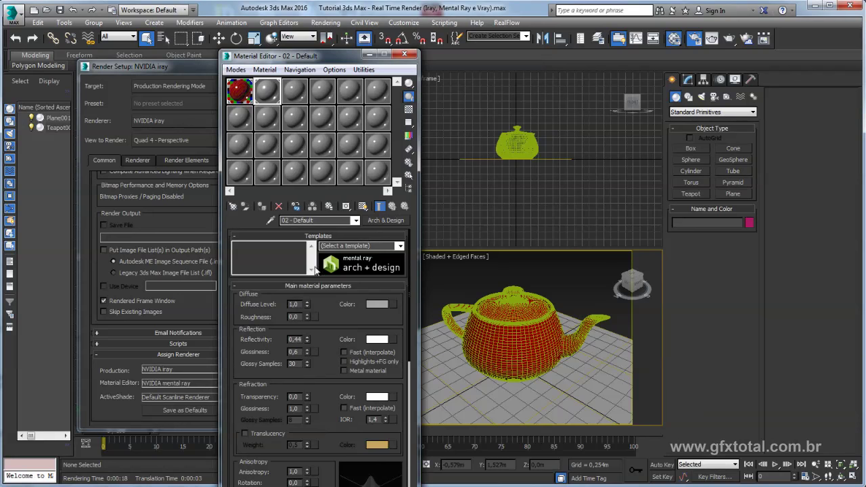
left_click_drag(337, 60, 320, 52)
Step: Close the Material Editor and render the glossy red teapot in iray, stopping when satisfied
left_click(388, 45)
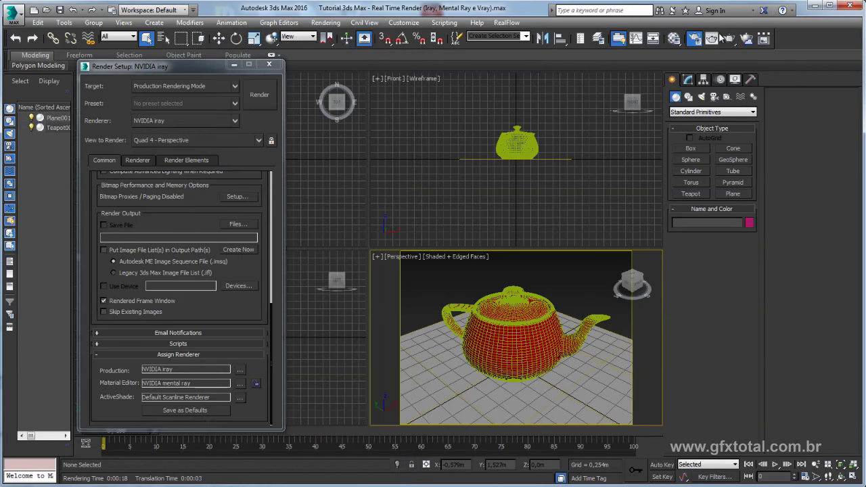
left_click(730, 39)
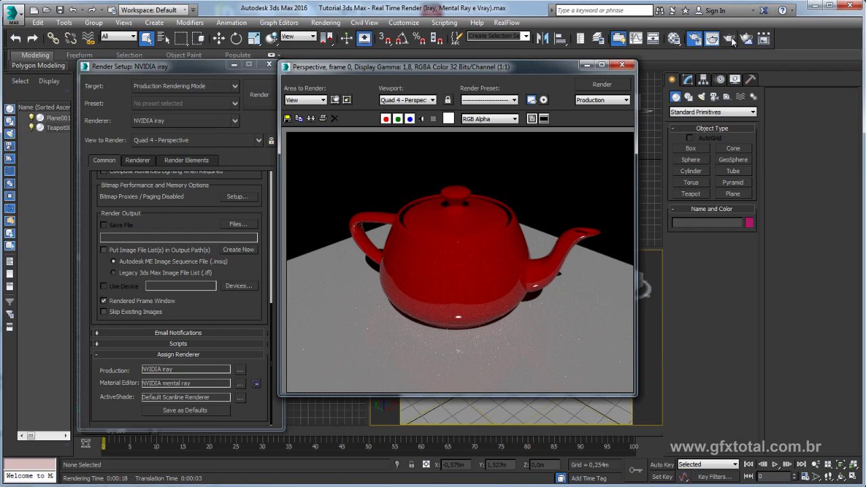
left_click_drag(553, 66, 696, 105)
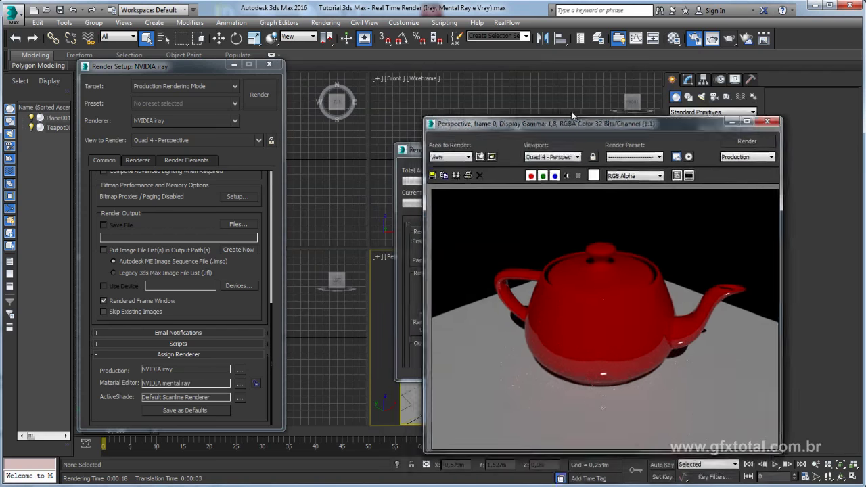
left_click_drag(418, 152, 346, 118)
left_click(511, 133)
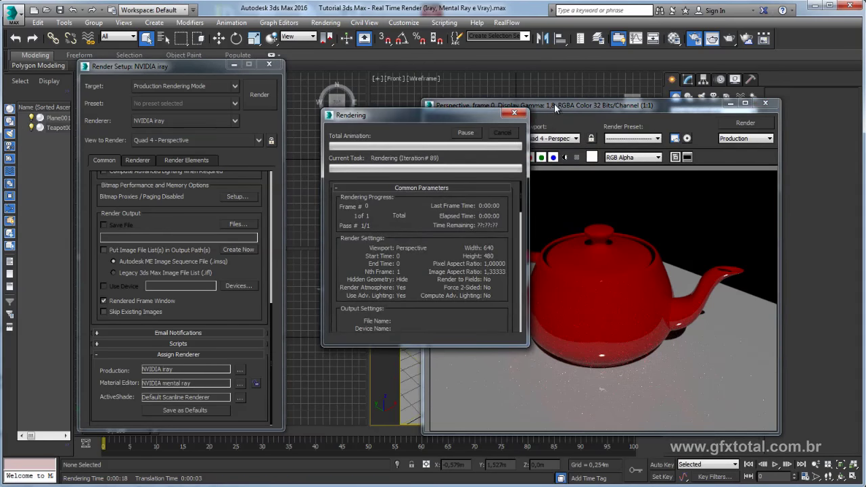
left_click_drag(564, 107, 503, 90)
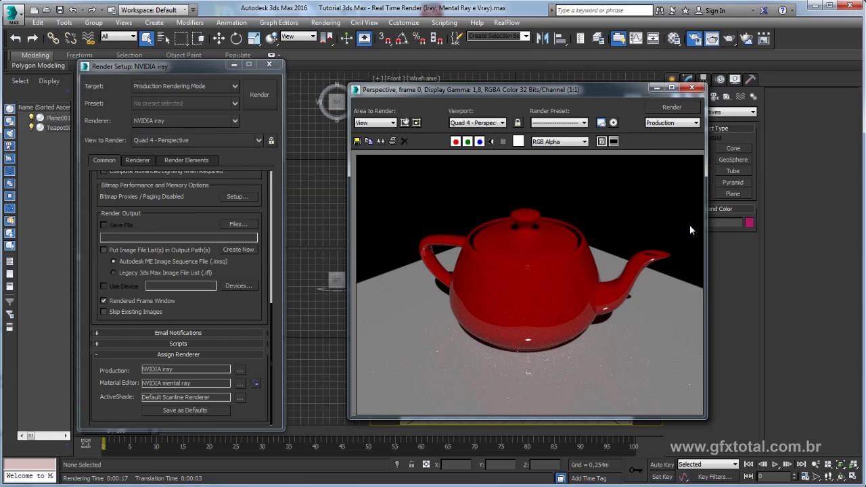
left_click_drag(491, 90, 464, 92)
left_click(327, 23)
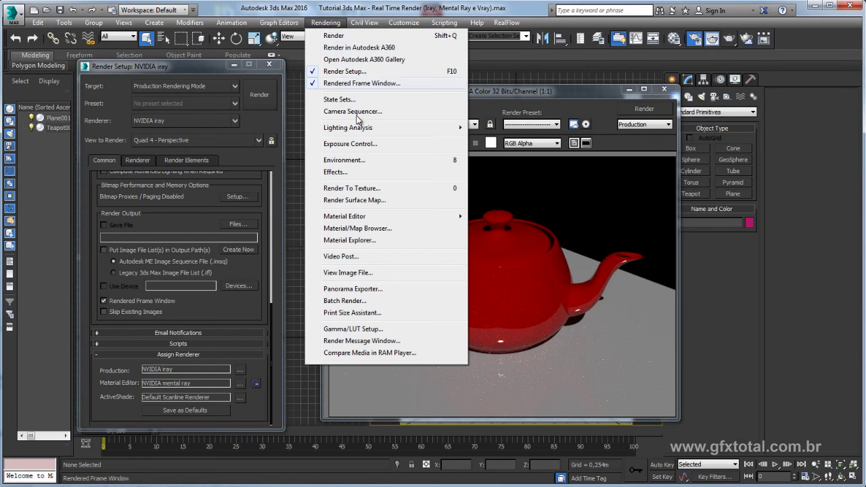
Step: Change the environment background colour from black to white (Value 255)
left_click(357, 160)
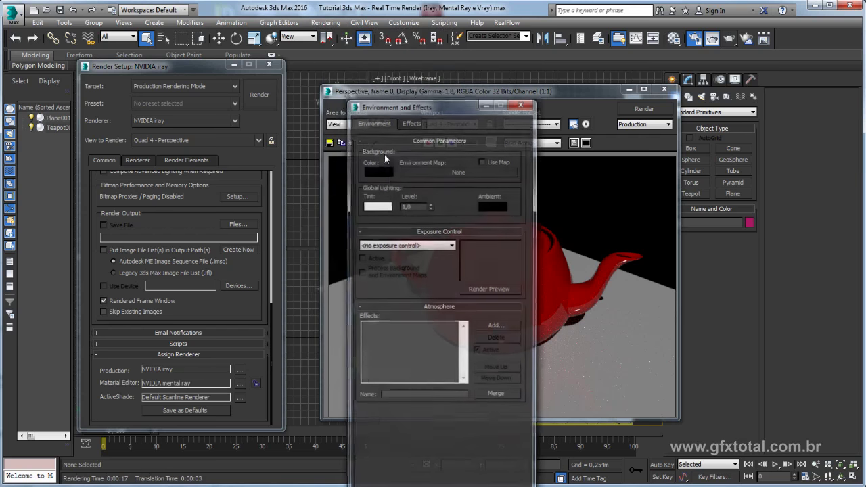
left_click(381, 170)
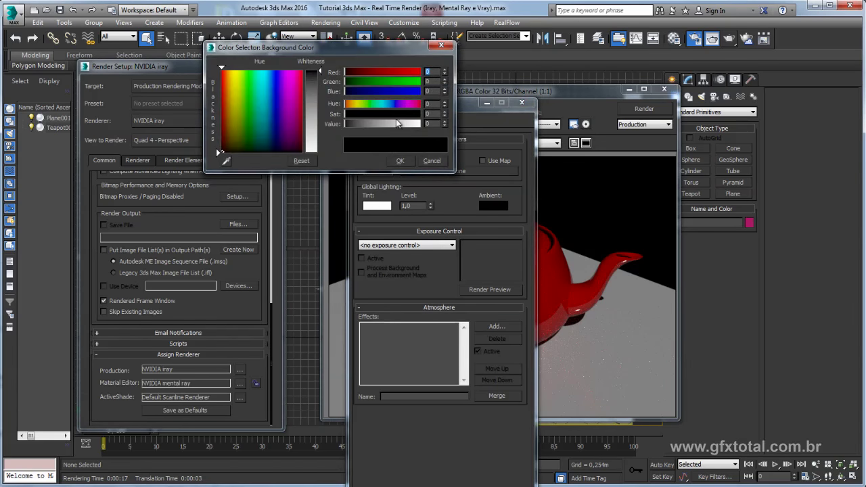
left_click_drag(346, 124, 420, 124)
left_click(400, 160)
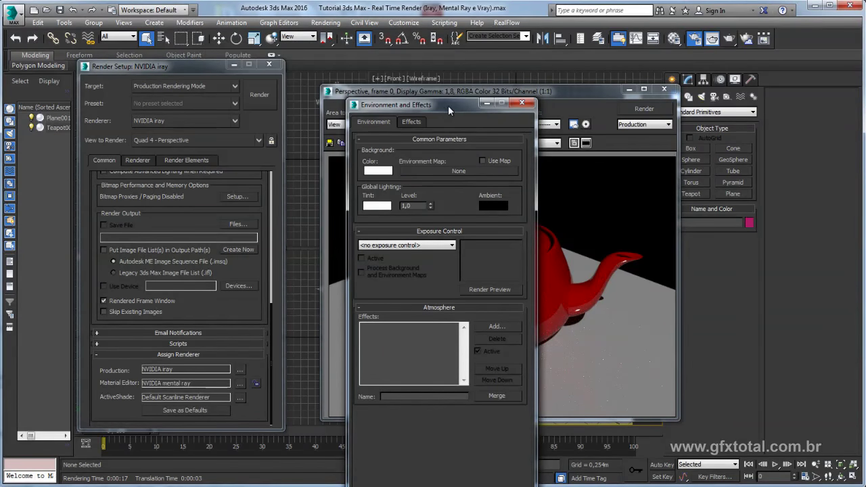
left_click_drag(500, 104, 465, 87)
left_click(486, 89)
Step: Re-render the red teapot scene against the white background
left_click_drag(576, 94, 552, 74)
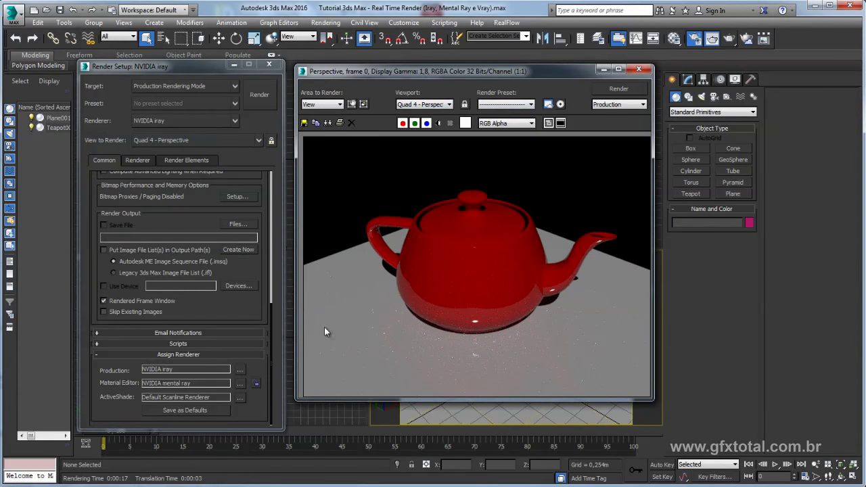
left_click(616, 87)
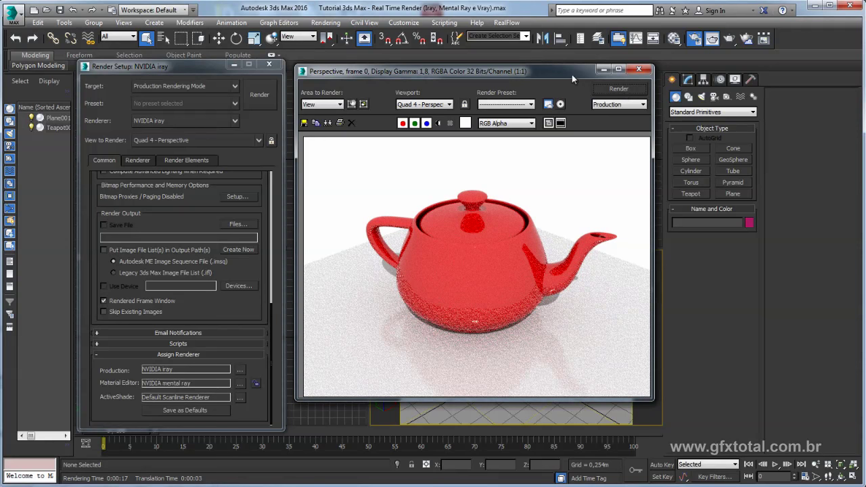
left_click_drag(572, 75, 649, 104)
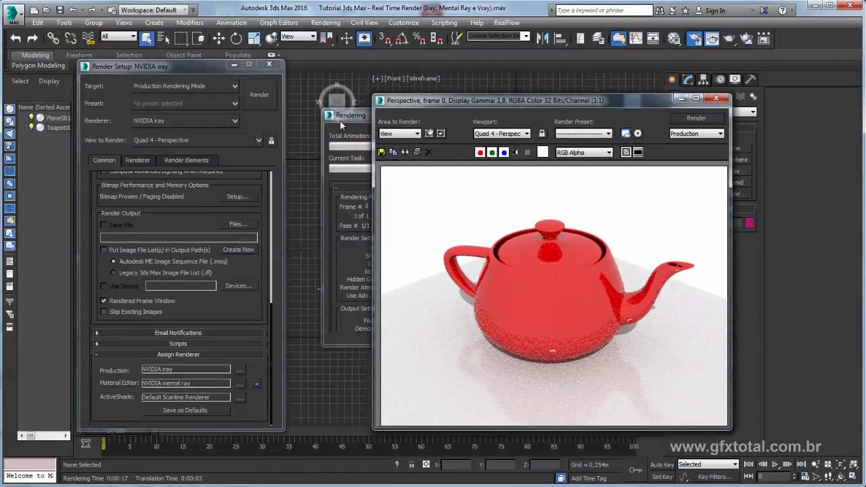
left_click_drag(340, 120, 305, 69)
left_click_drag(541, 104, 499, 69)
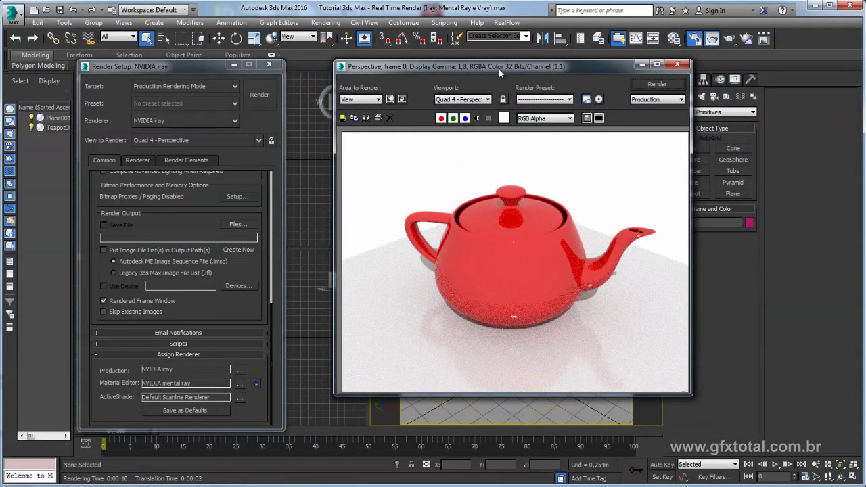
Step: Choose Bitmap as the environment map in Environment and Effects to open the file browser
left_click(326, 23)
left_click(364, 161)
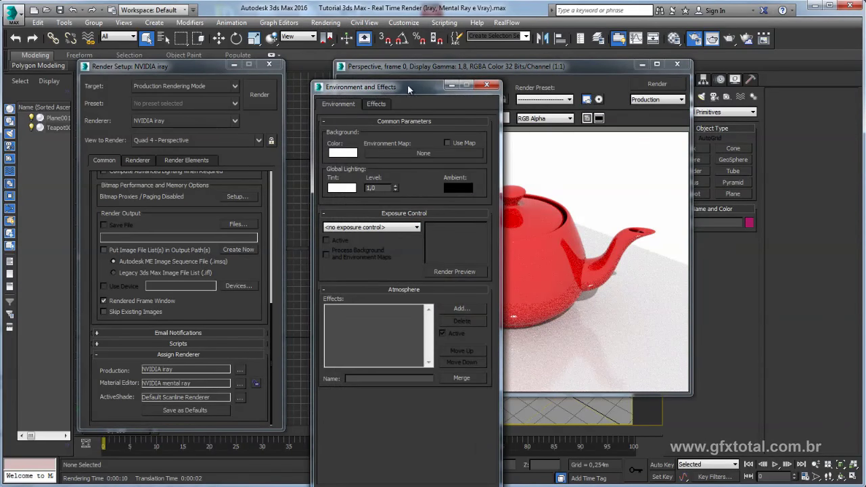
left_click_drag(408, 87, 366, 69)
left_click(381, 135)
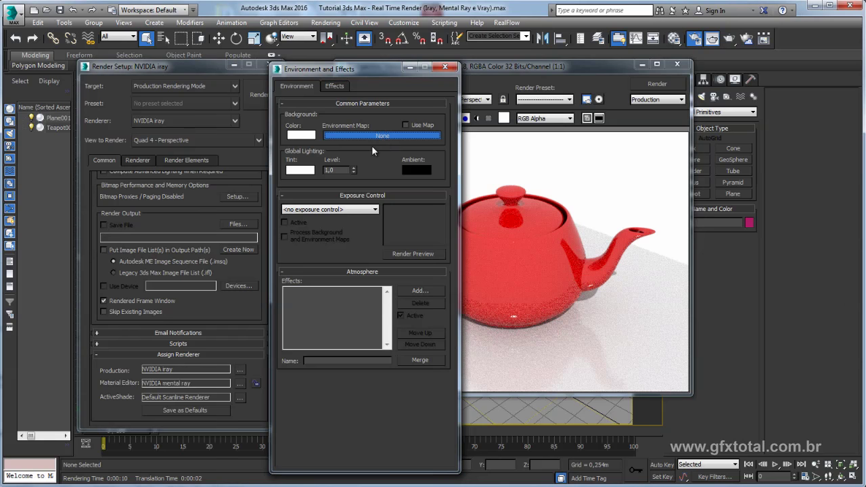
double_click(223, 173)
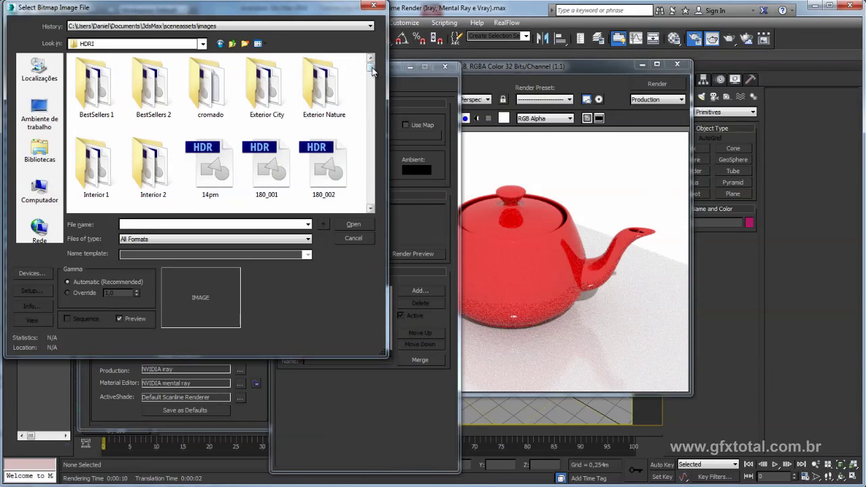
Step: Preview HDRI panoramas: CabaneWood_pan, garden_pano_full, guestroom_pano_half, hallway_pan, JP_ColumbiaSC_04_4k, library_pano_full
left_click_drag(373, 71, 372, 89)
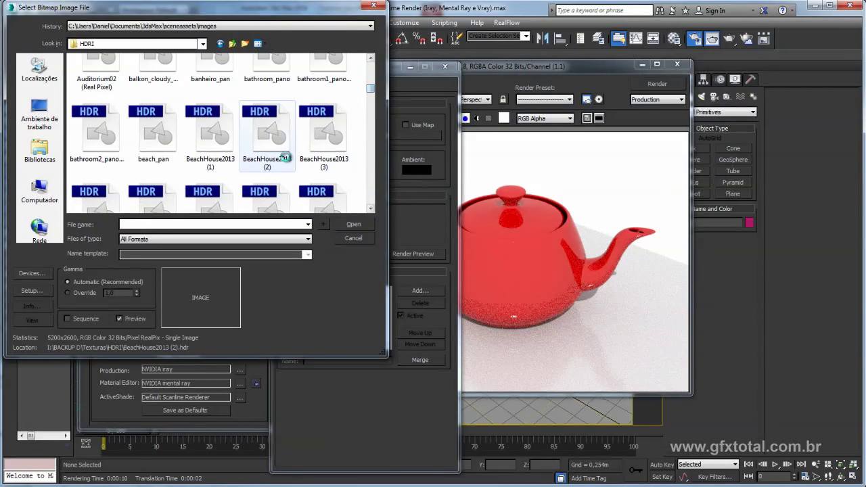
left_click(285, 157)
scroll(270, 136, "down", 1)
left_click(224, 123)
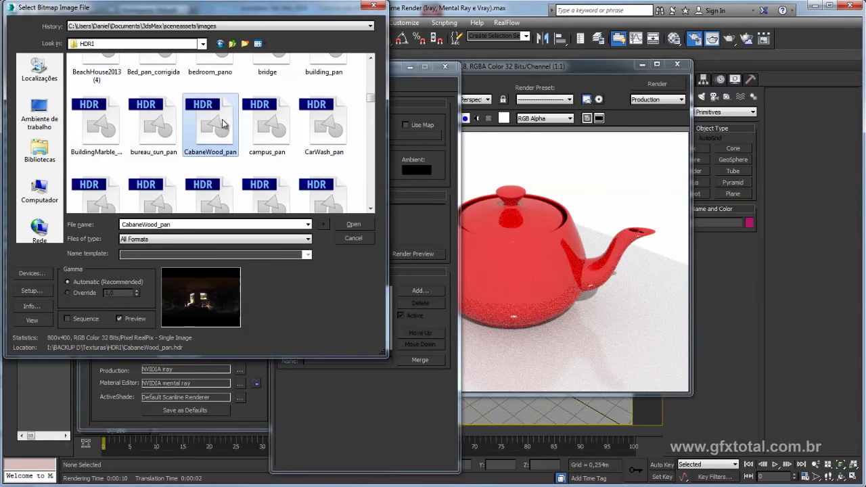
scroll(224, 123, "down", 3)
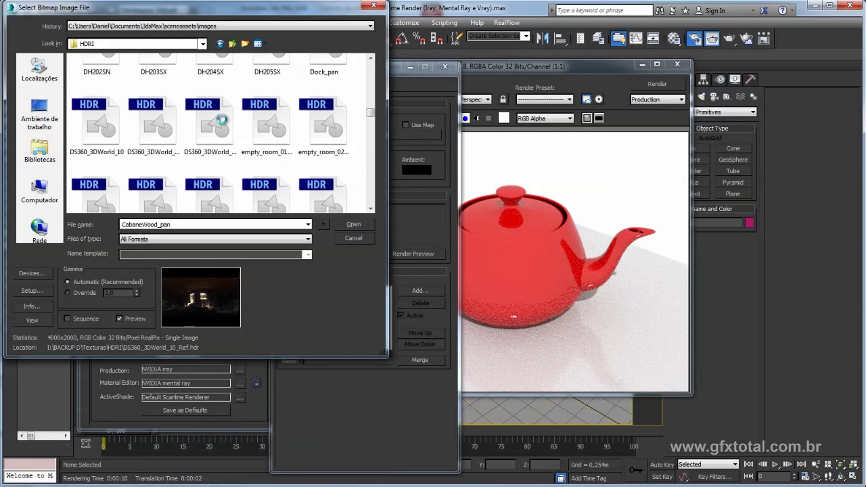
scroll(298, 136, "down", 3)
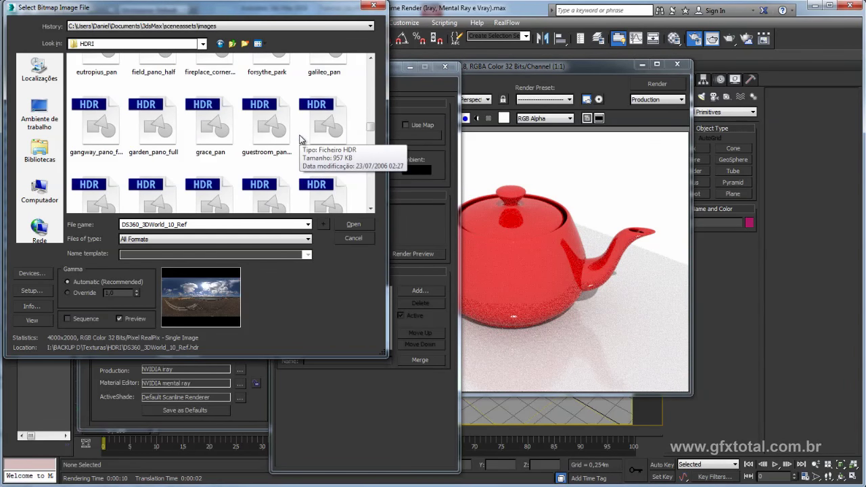
left_click(154, 121)
left_click(267, 124)
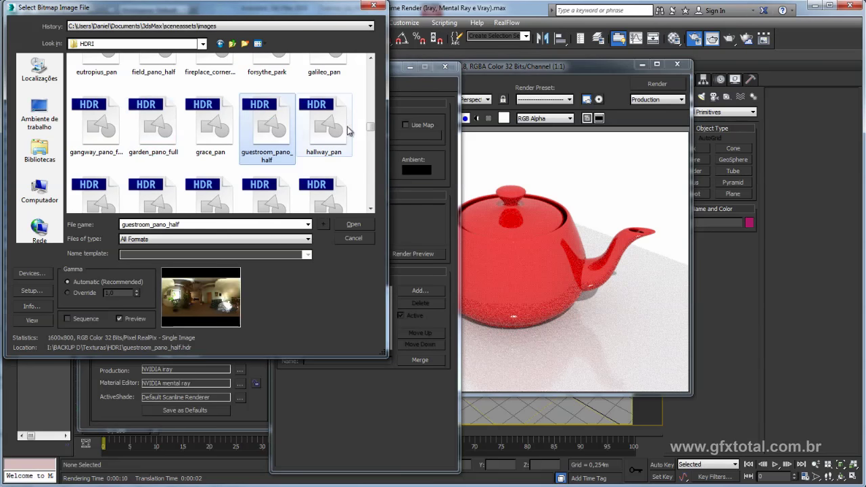
left_click(319, 136)
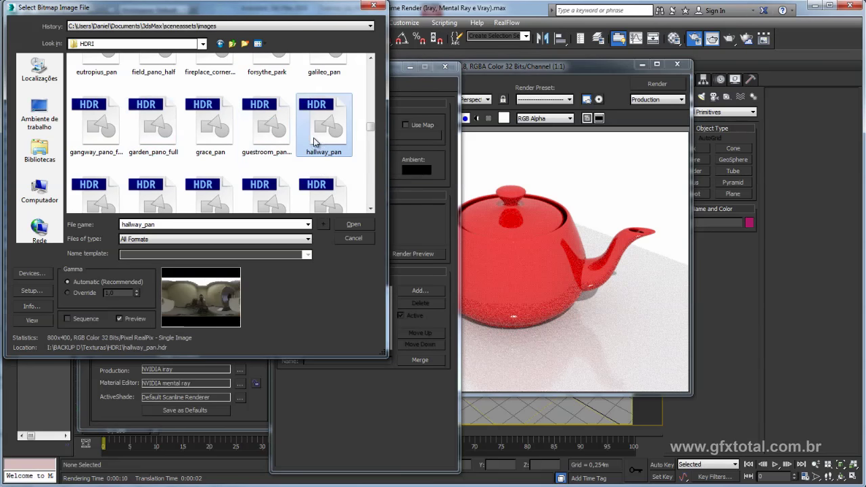
scroll(315, 142, "down", 3)
left_click(209, 127)
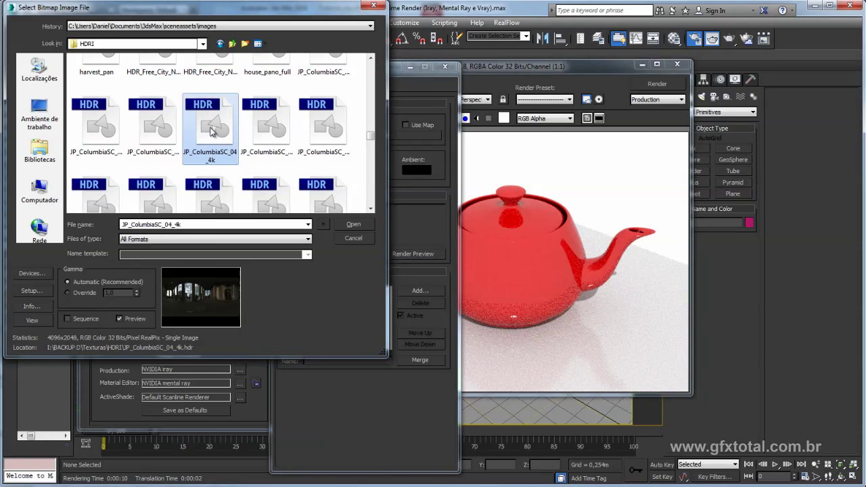
scroll(203, 134, "down", 3)
left_click(201, 138)
scroll(203, 139, "down", 2)
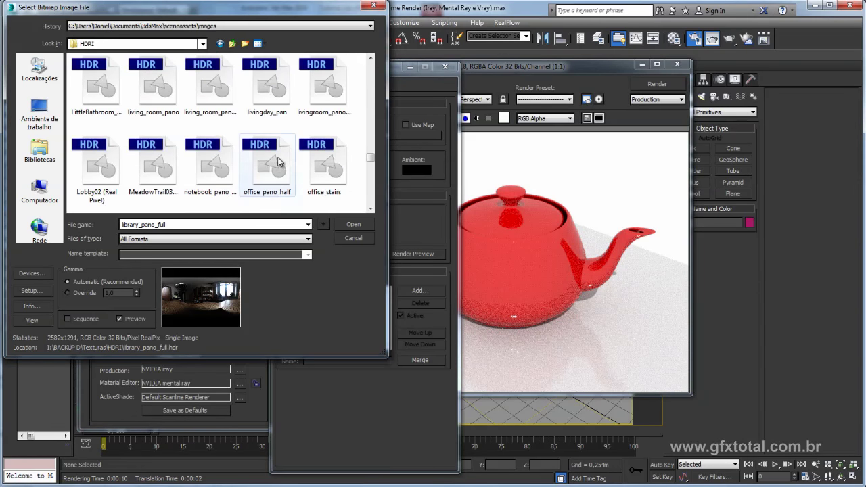
scroll(271, 145, "up", 2)
scroll(270, 149, "down", 3)
Step: Load empty_room_01_pano as the environment map with default HDRI load settings
left_click(271, 157)
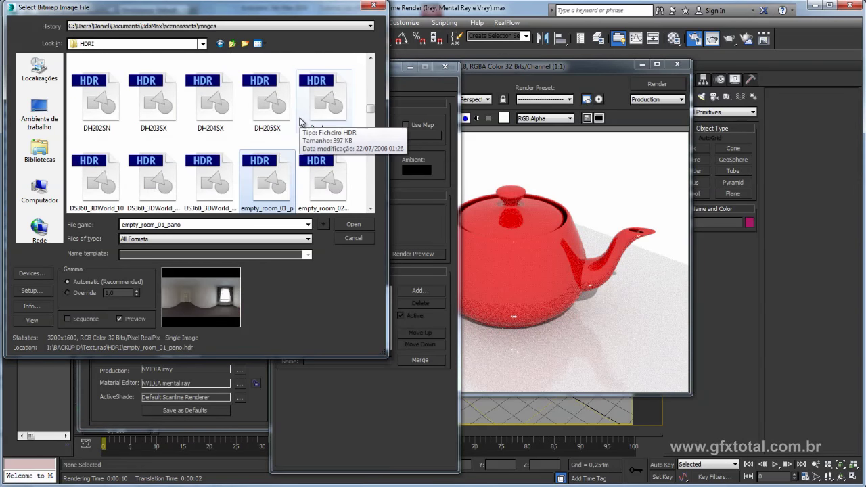
left_click(352, 226)
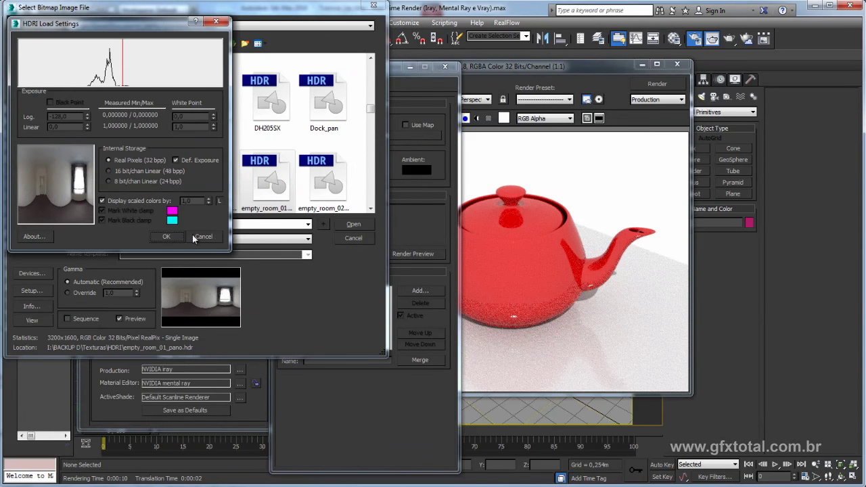
left_click(174, 233)
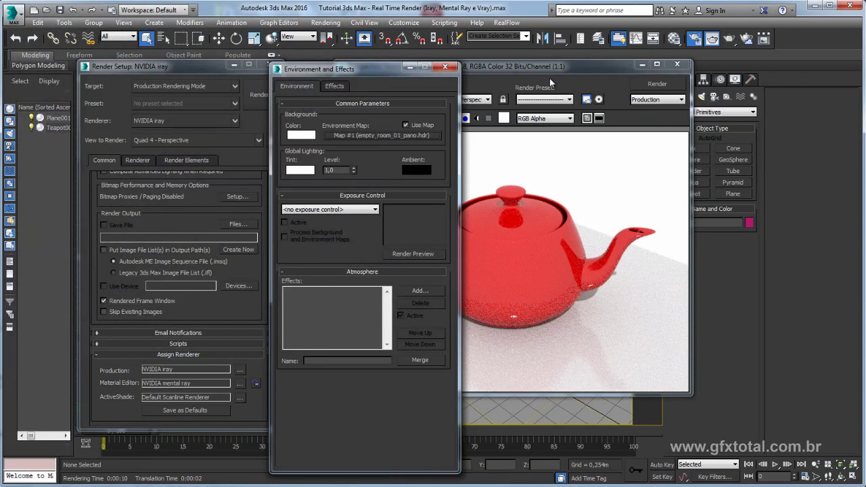
Step: Re-render the teapot in iray with the empty_room HDRI environment
left_click(573, 70)
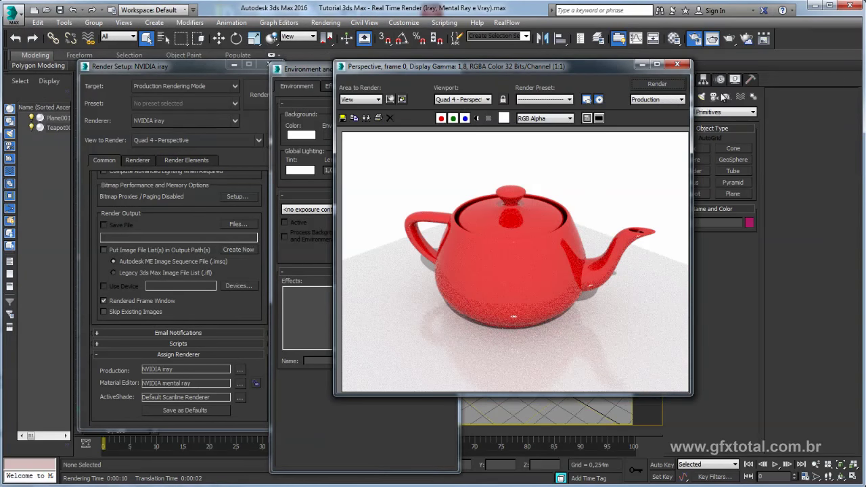
left_click(653, 89)
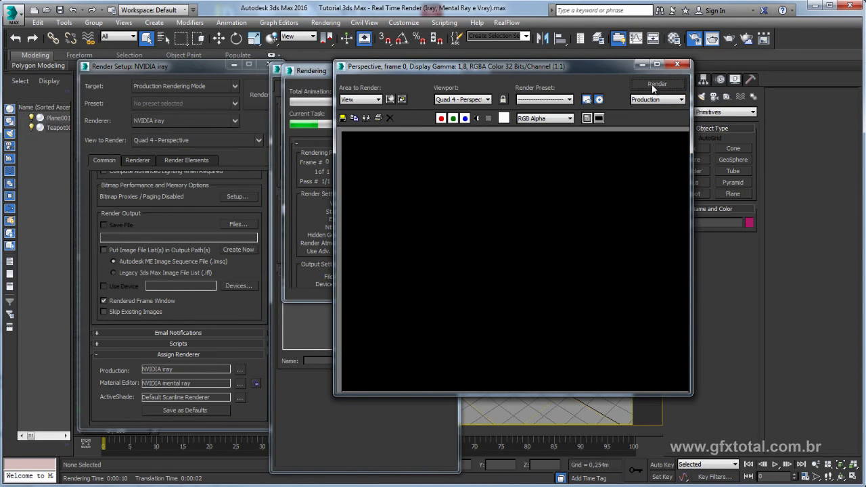
left_click_drag(518, 69, 528, 66)
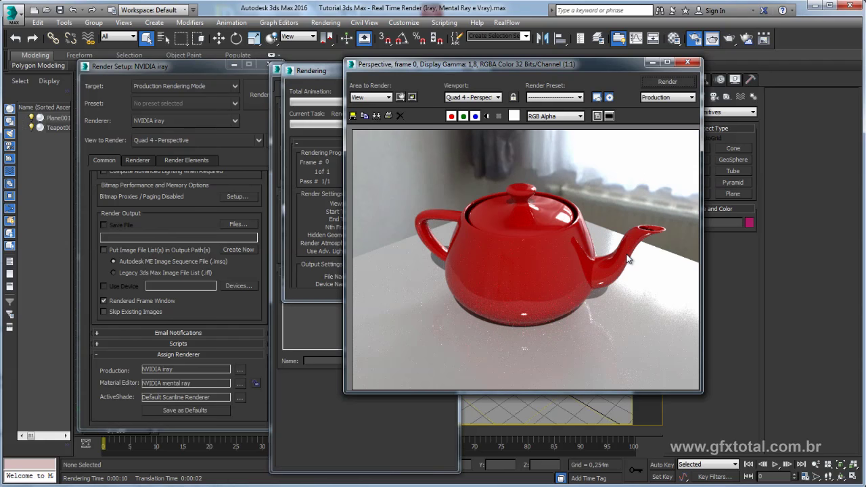
left_click_drag(564, 65, 509, 131)
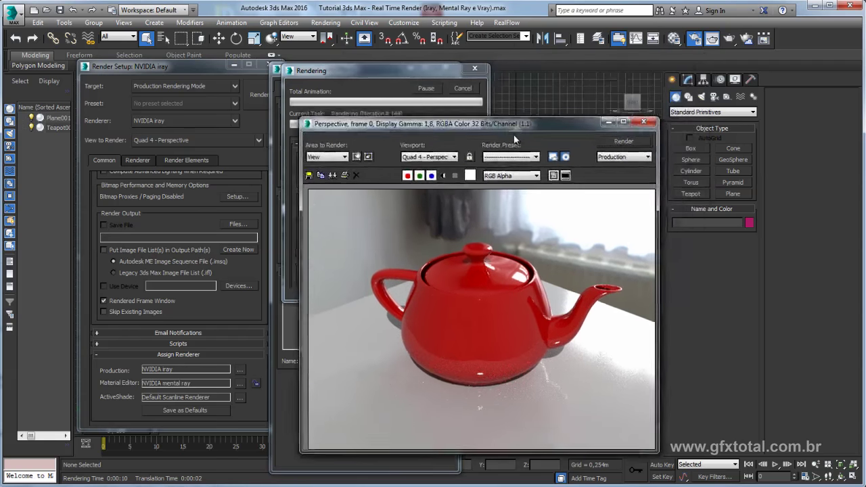
left_click(474, 92)
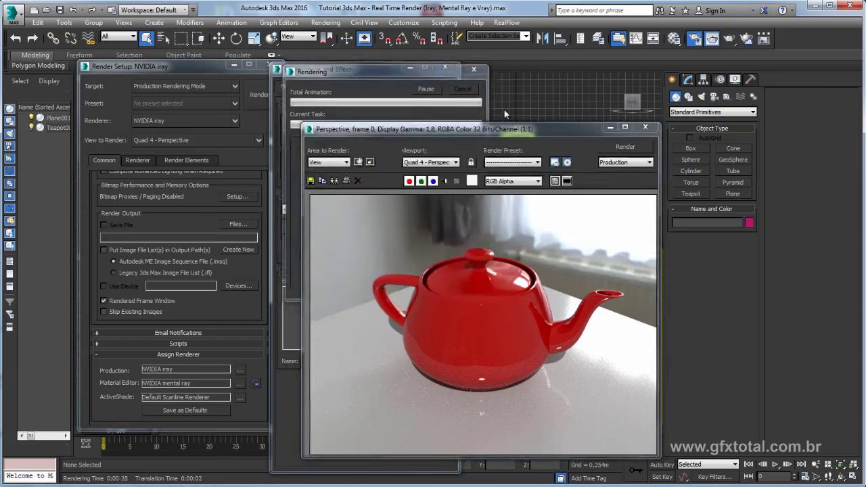
Step: Close Environment and Effects and move the rendered frame window to the top
key("8")
left_click_drag(528, 131, 553, 99)
left_click(369, 72)
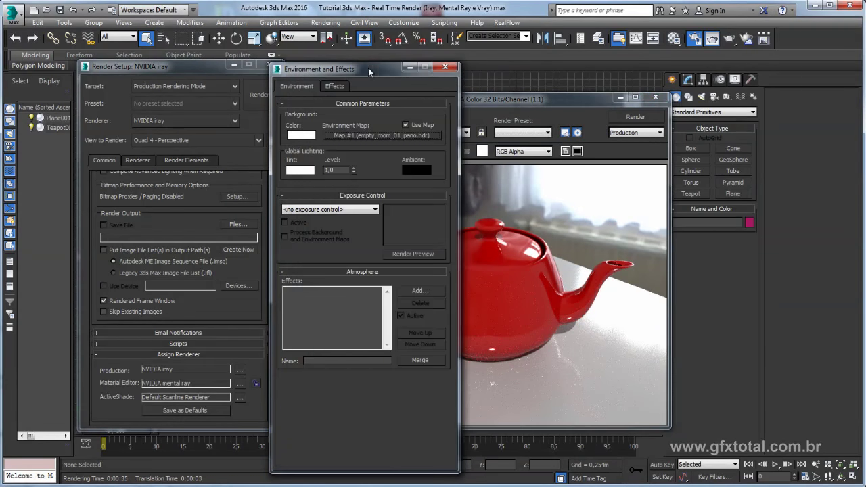
left_click(444, 69)
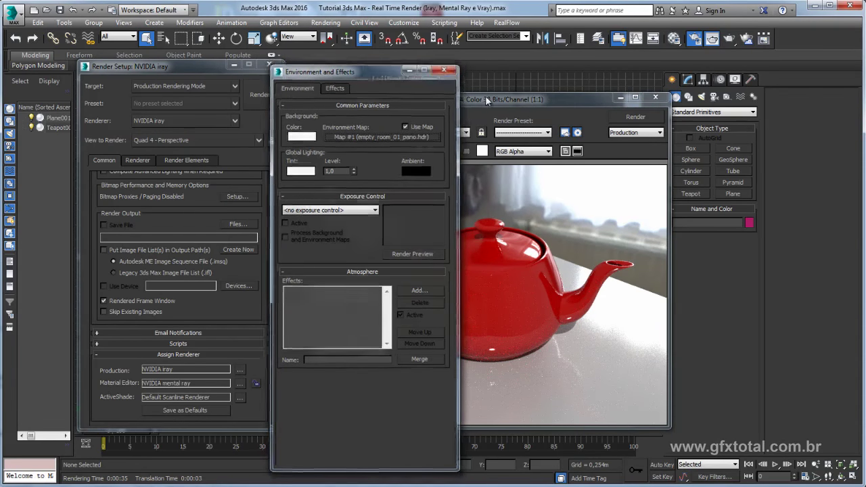
left_click_drag(486, 96, 459, 59)
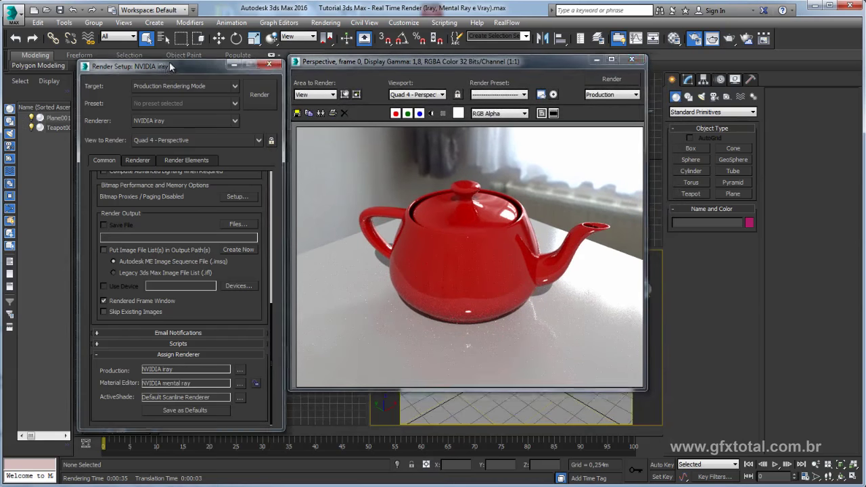
Step: Check the Render flyout variants, then open Render Setup's Target dropdown of rendering modes
left_click_drag(168, 65, 166, 62)
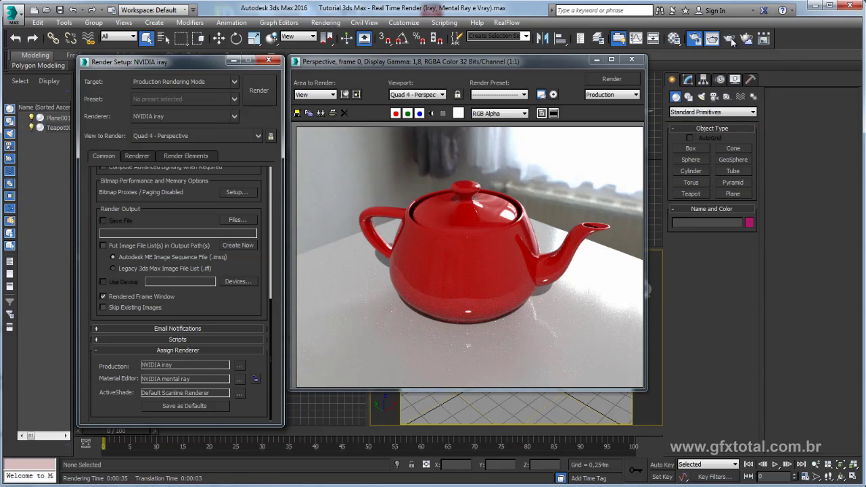
left_click(731, 42)
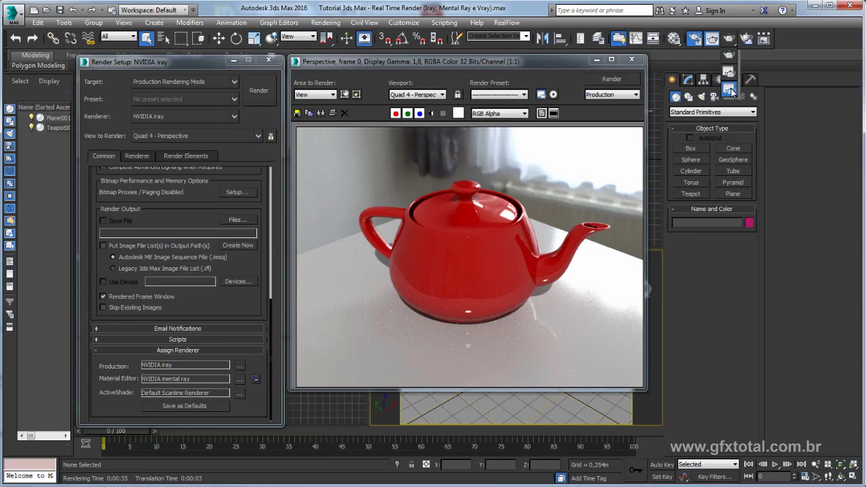
left_click(730, 53)
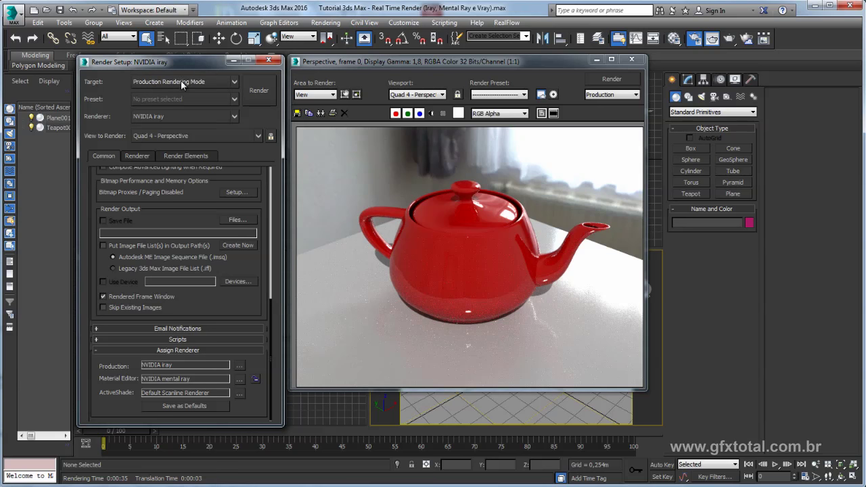
left_click(234, 83)
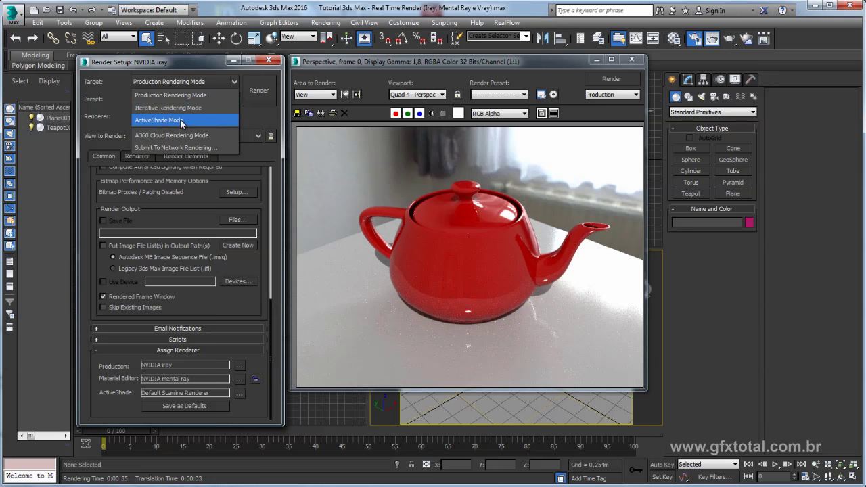
Step: Set the render target to ActiveShade Mode, close the frame window, and launch an ActiveShade preview
left_click(180, 121)
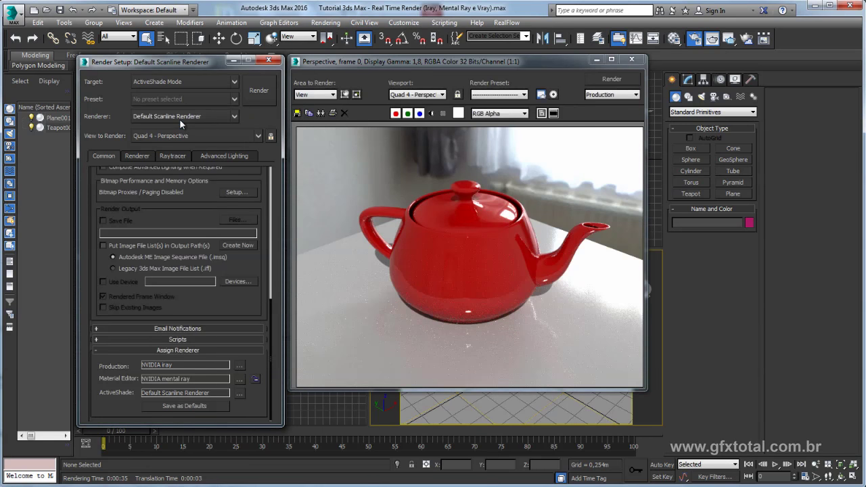
left_click_drag(358, 64, 435, 71)
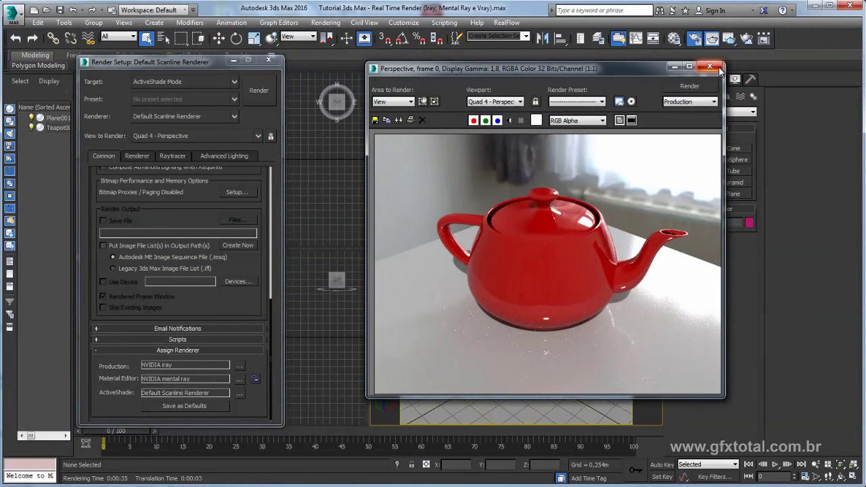
left_click(710, 67)
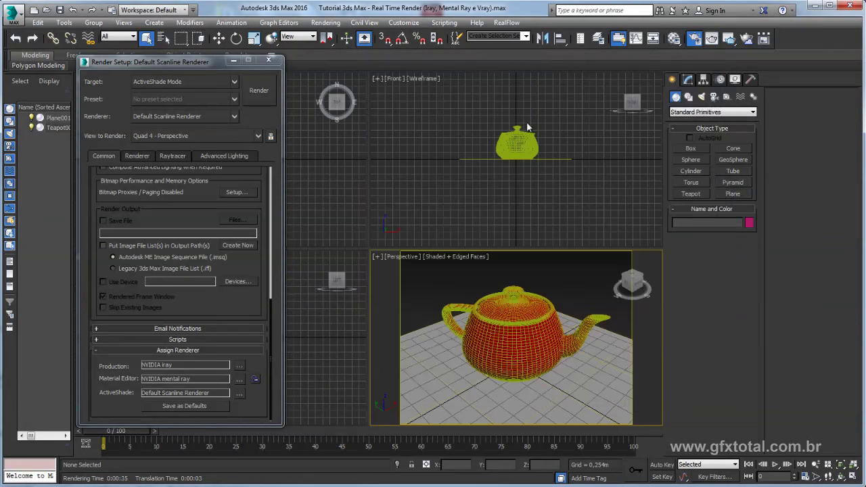
left_click(729, 39)
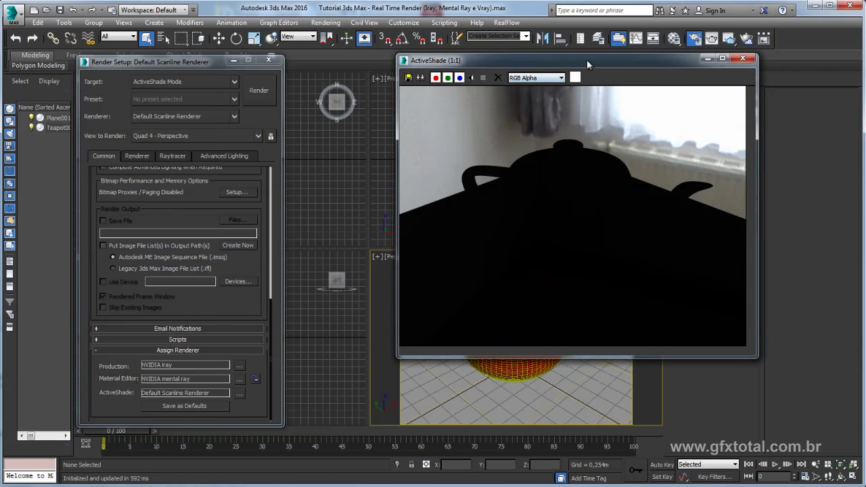
left_click_drag(587, 59, 467, 60)
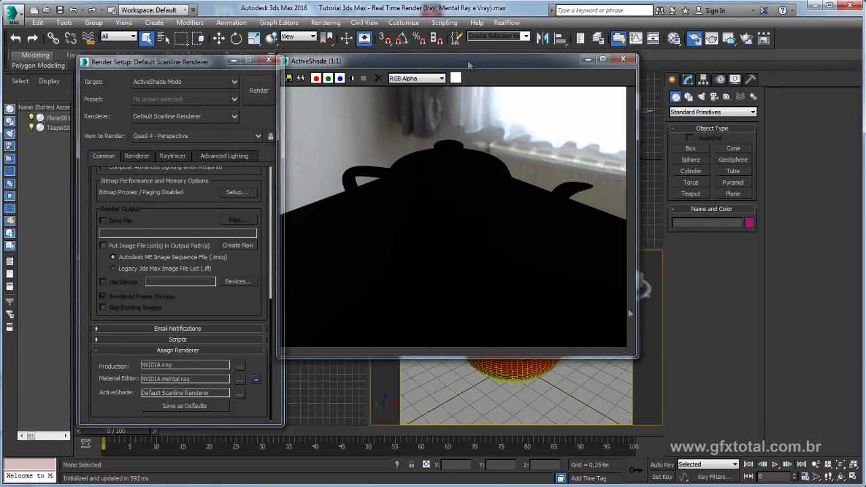